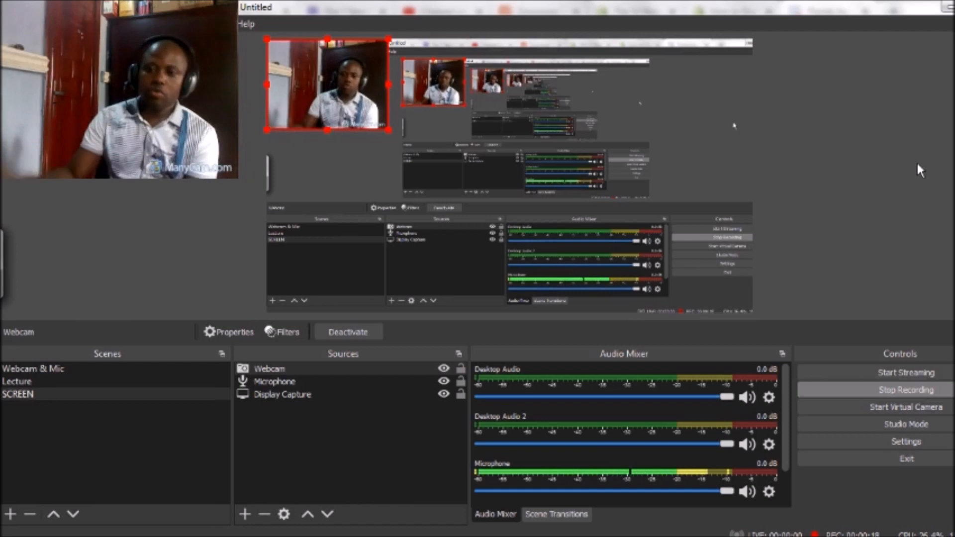
# Step: Switch to the web browser and search for "obs" to open the OBS Studio website
pyautogui.click(205, 534)
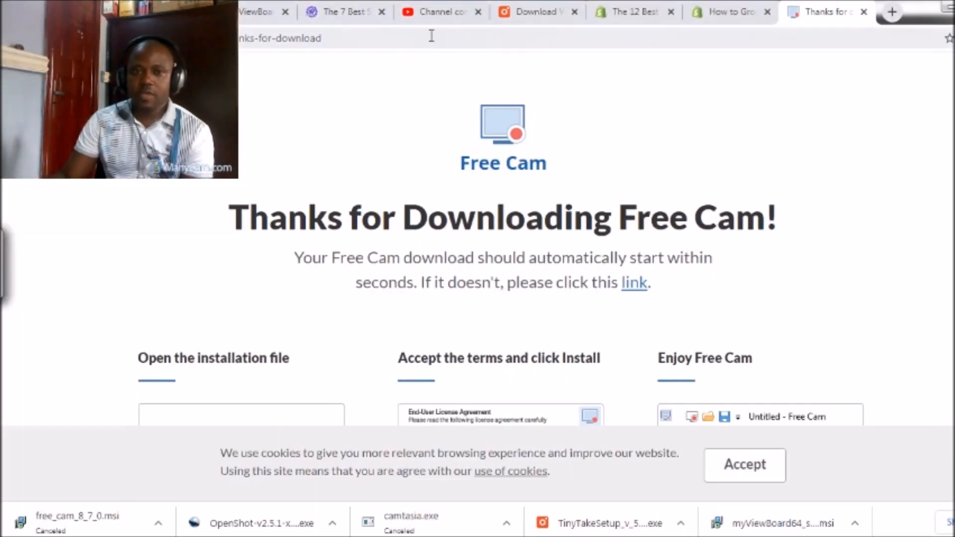
pyautogui.click(431, 36)
pyautogui.write('obs')
pyautogui.press('Return')
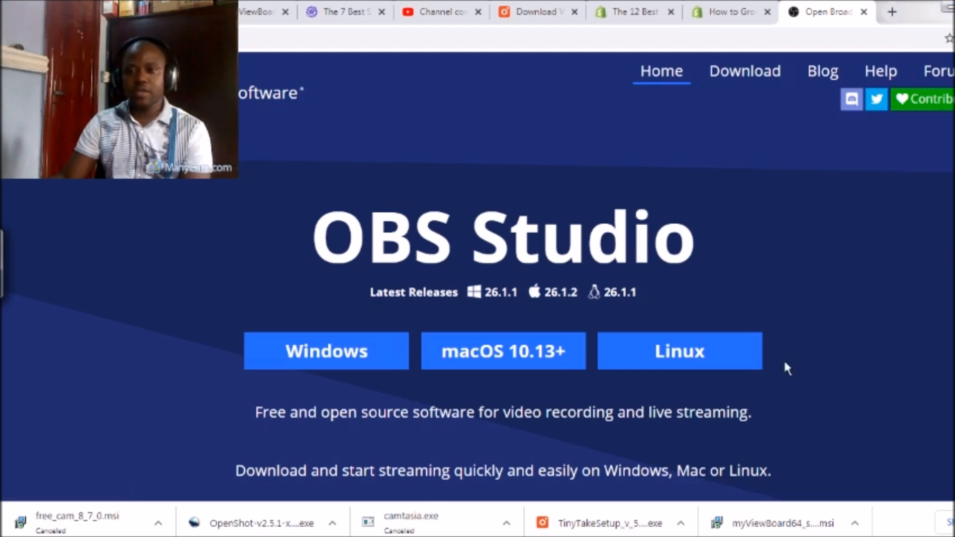
# Step: Return to OBS Studio and go through the Webcam & Mic and Lecture scenes, ending on the SCREEN scene
pyautogui.hotkey('alt', 'Tab')
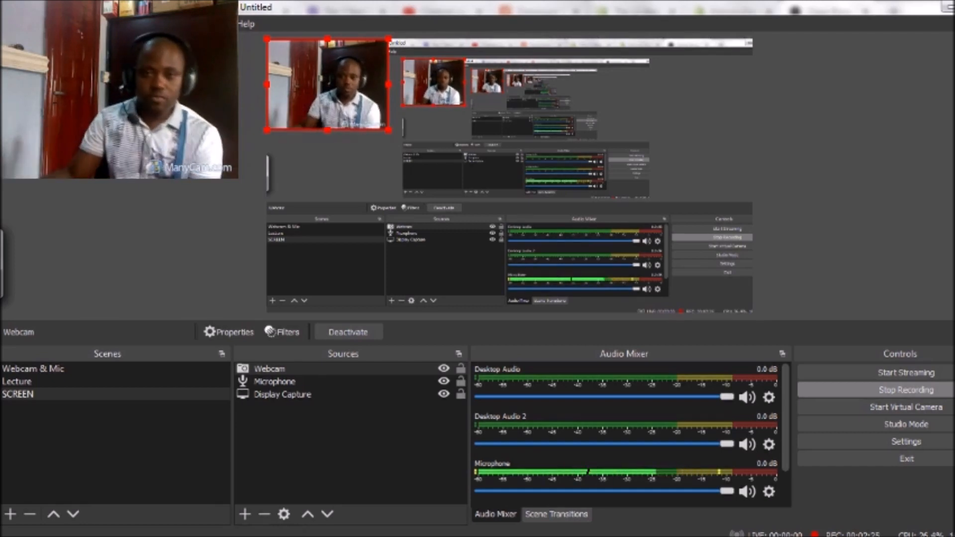
pyautogui.click(57, 369)
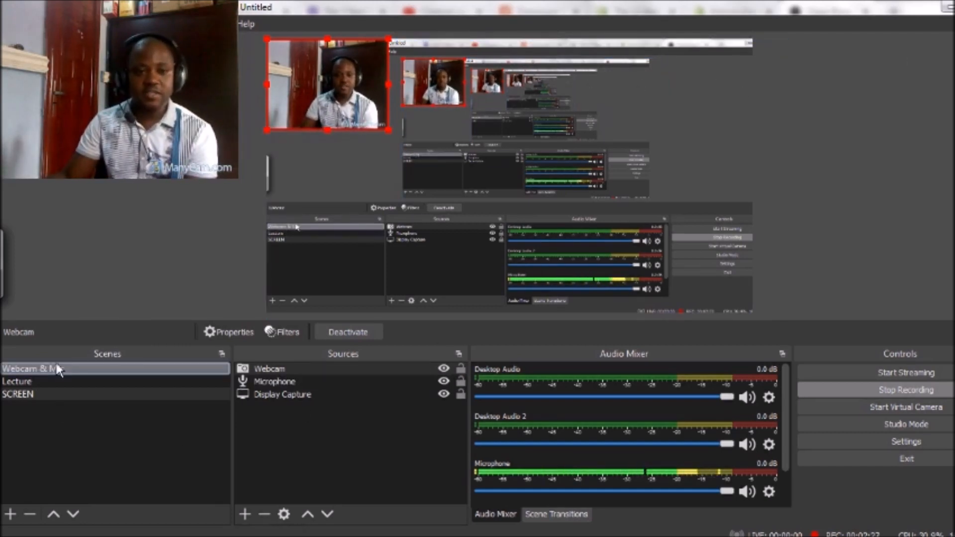
pyautogui.click(74, 393)
pyautogui.click(72, 382)
pyautogui.click(74, 393)
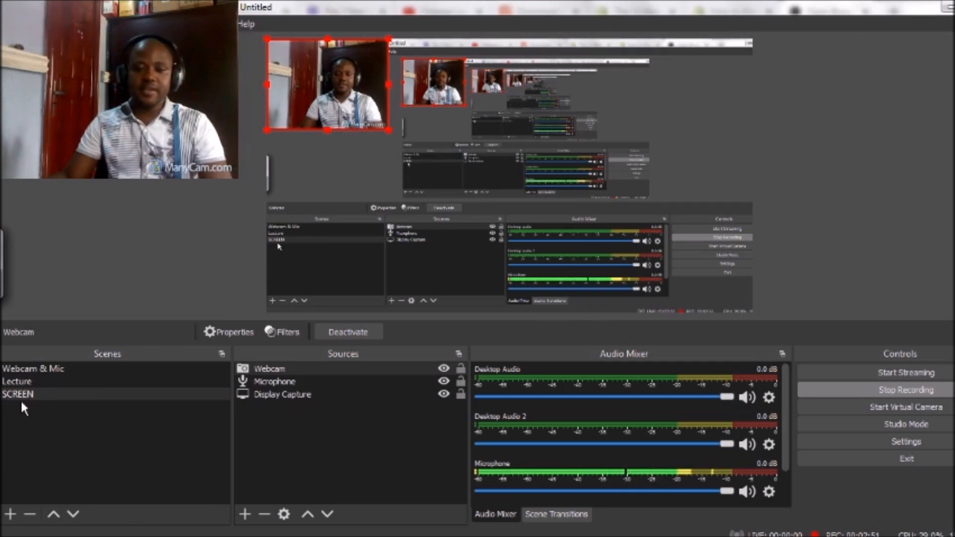
pyautogui.click(58, 382)
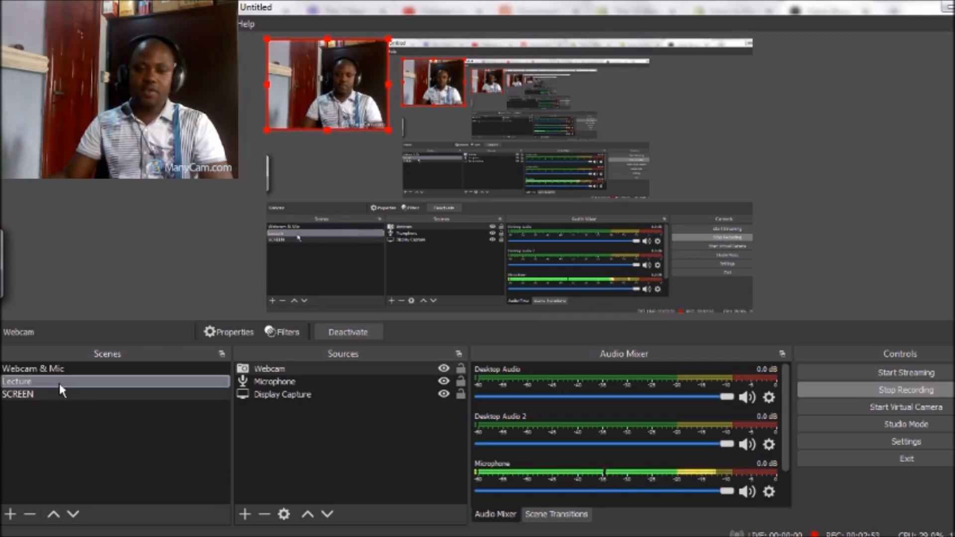
pyautogui.click(75, 394)
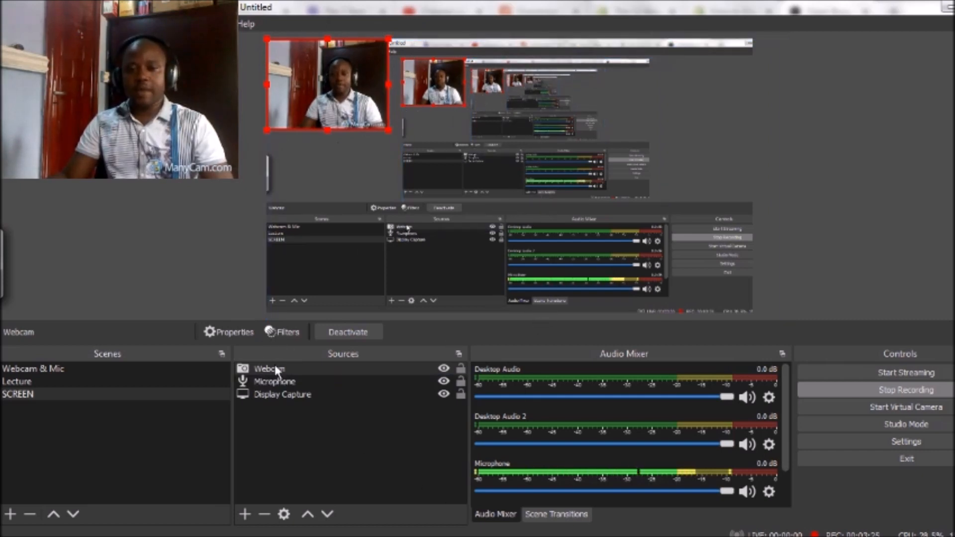
# Step: Review the Webcam source's device and resolution options, and accept ManyCam Virtual Webcam at 320x240
pyautogui.click(299, 368)
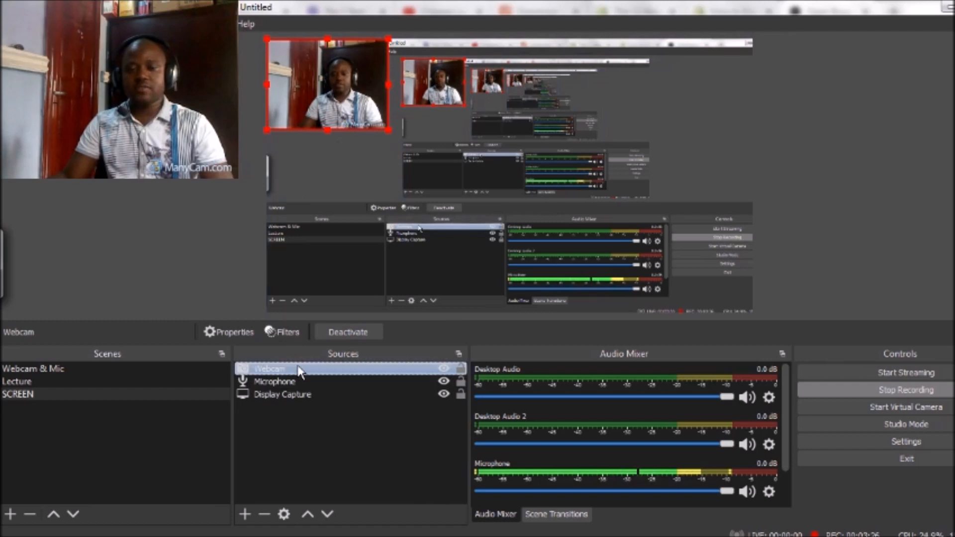
pyautogui.doubleClick(299, 369)
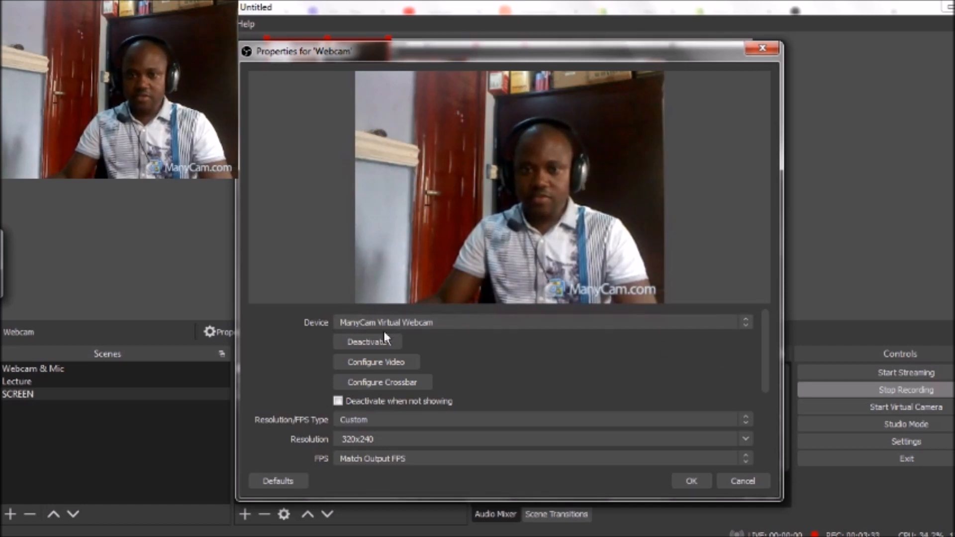
pyautogui.click(748, 324)
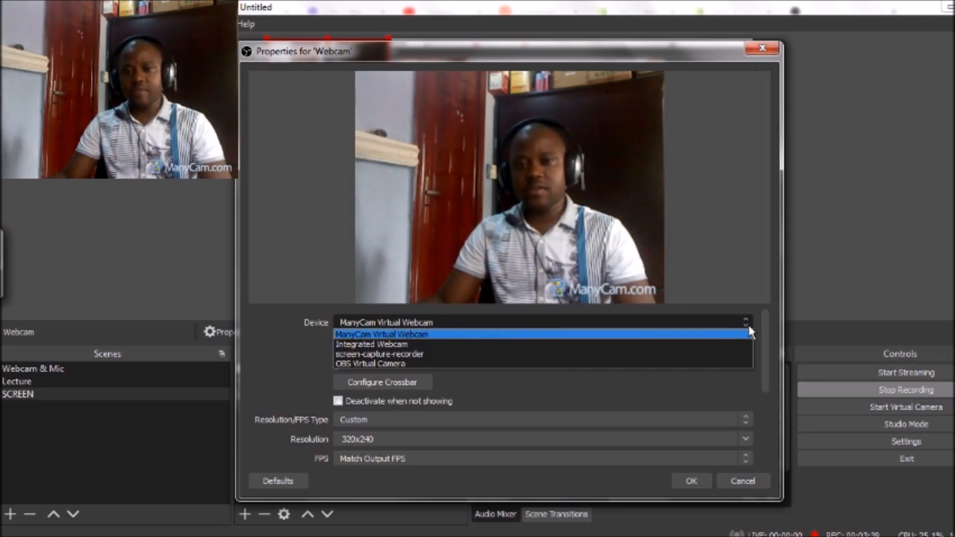
pyautogui.click(749, 333)
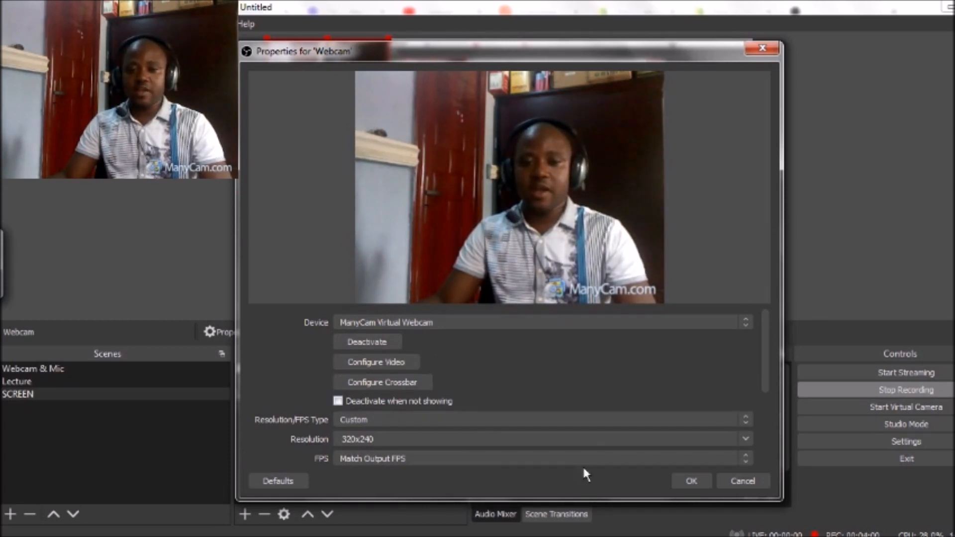
pyautogui.click(745, 439)
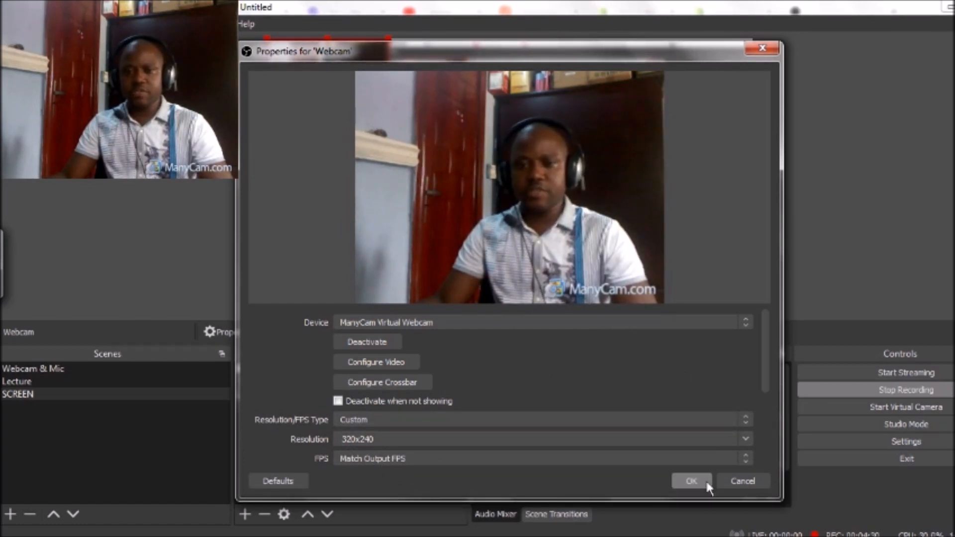
pyautogui.click(691, 481)
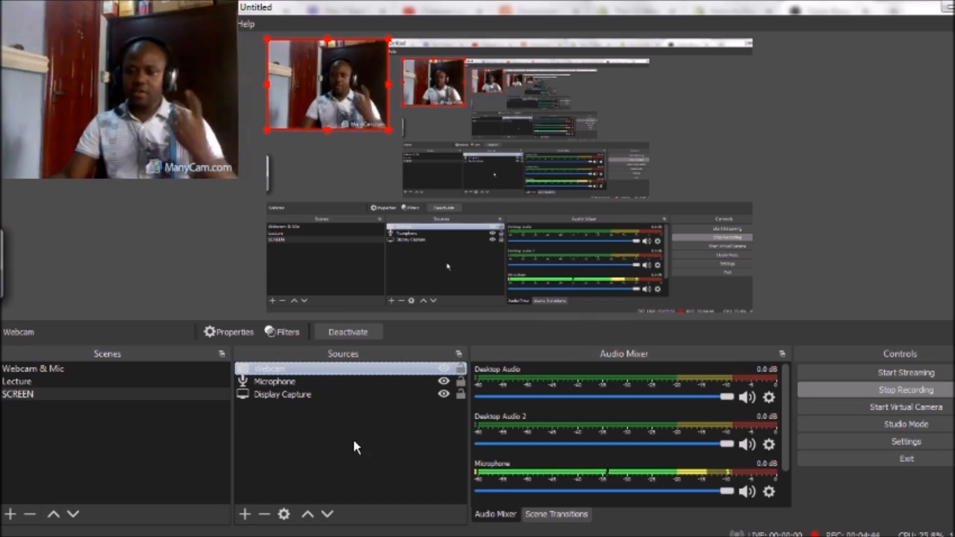
# Step: Examine the properties of the Display Capture source and close them without changes
pyautogui.keyDown('ctrl'); pyautogui.click(371, 382); pyautogui.keyUp('ctrl')
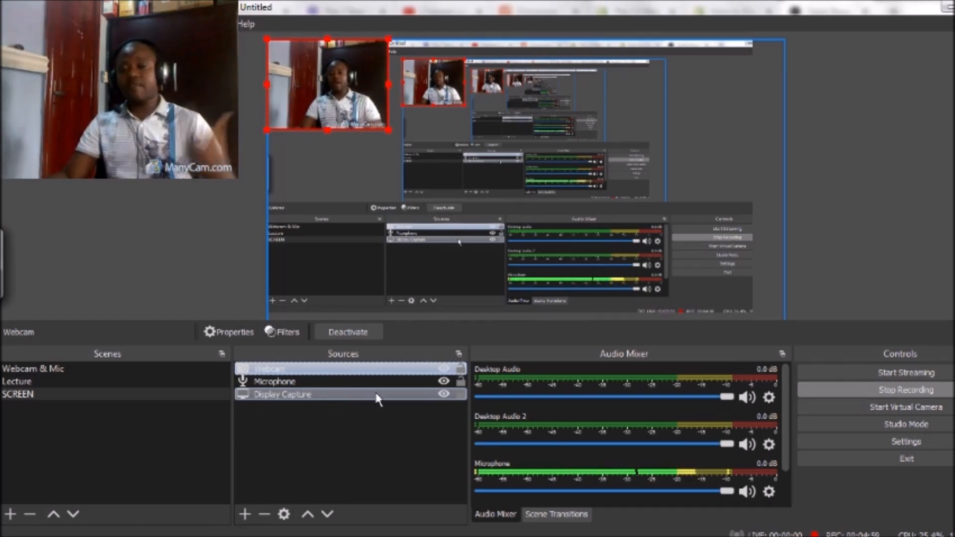
pyautogui.doubleClick(375, 393)
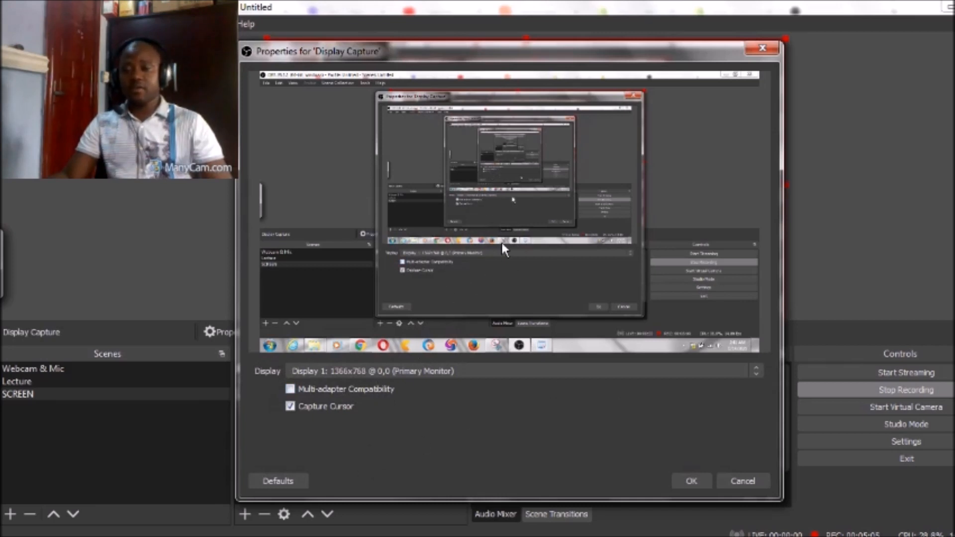
pyautogui.click(774, 44)
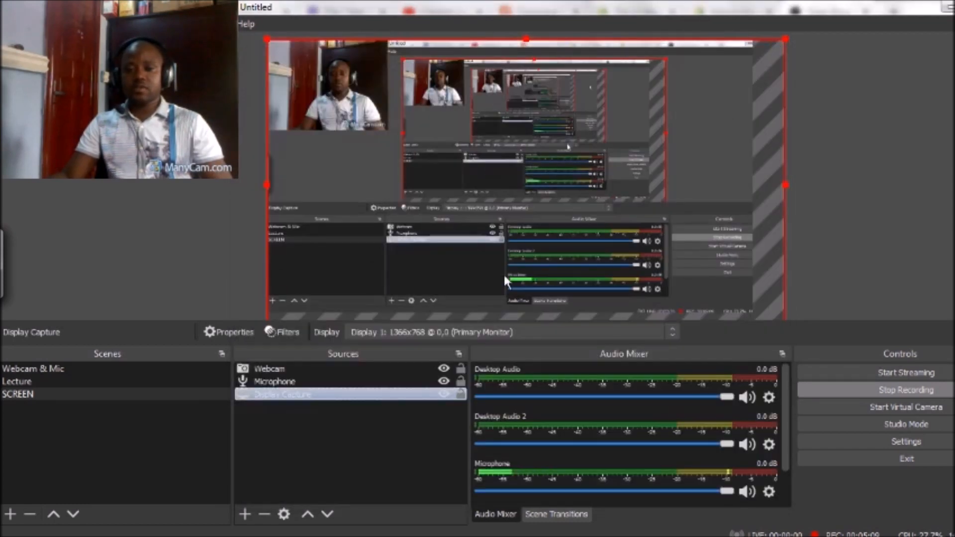
# Step: Set the Microphone source's device to Microphone (High Definition Audio Device) and accept its properties
pyautogui.doubleClick(293, 377)
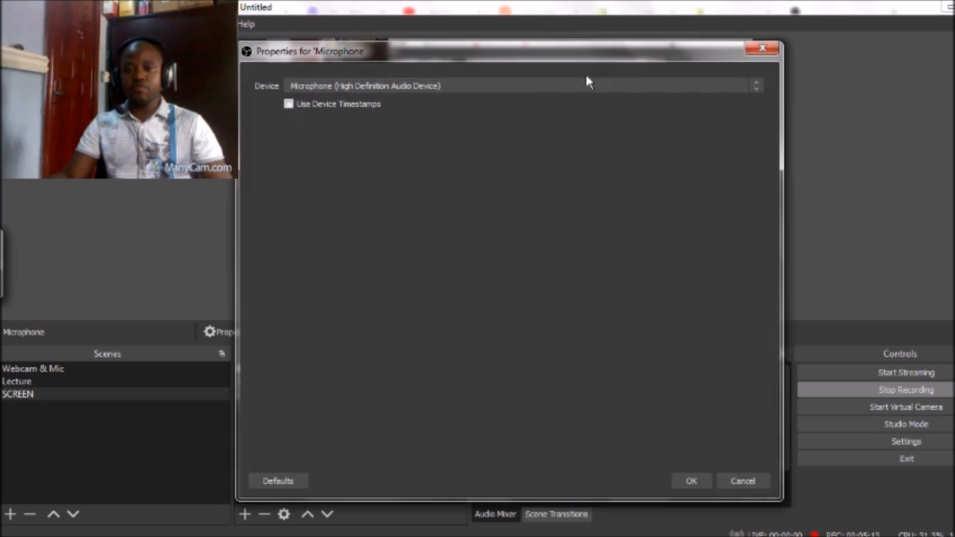
pyautogui.click(755, 93)
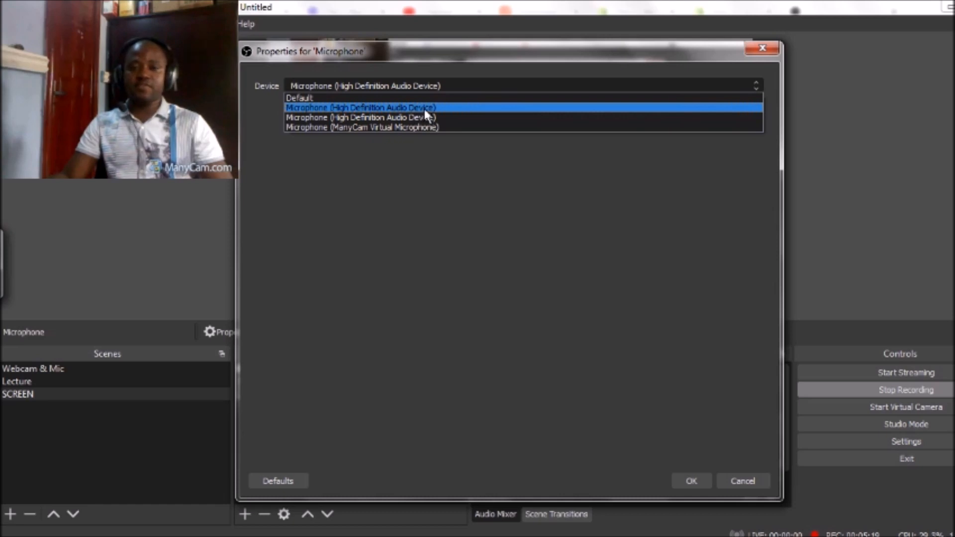
pyautogui.click(450, 111)
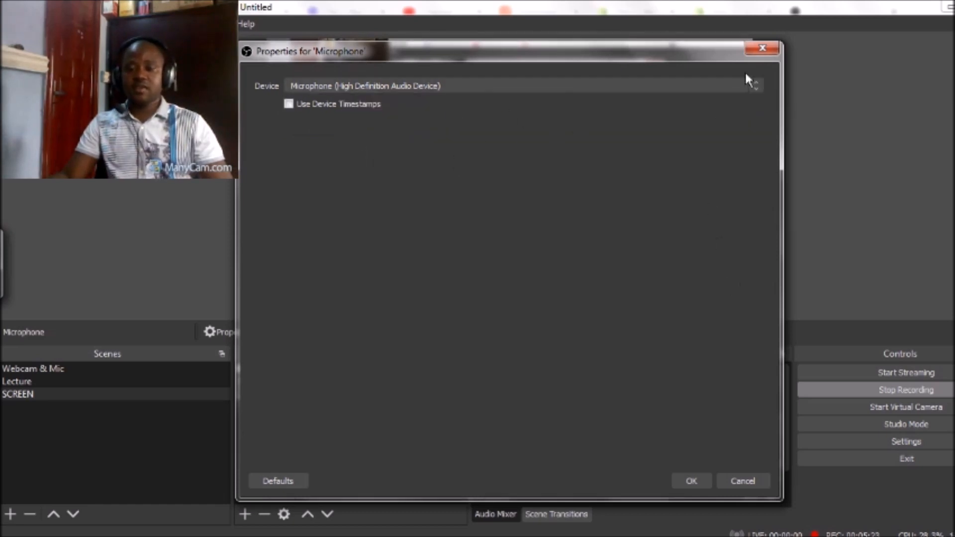
pyautogui.click(692, 481)
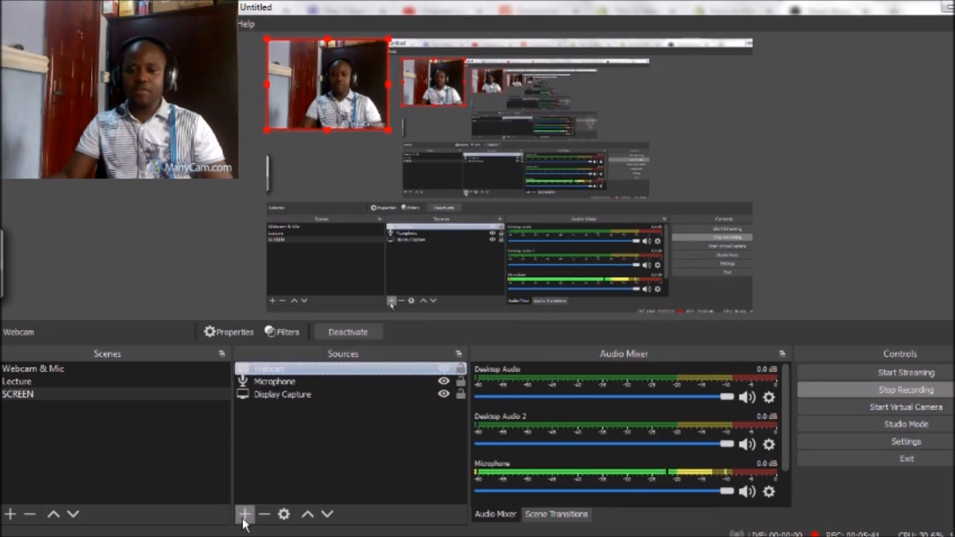
# Step: Examine the source types that can be added to the SCREEN scene without adding one
pyautogui.click(243, 515)
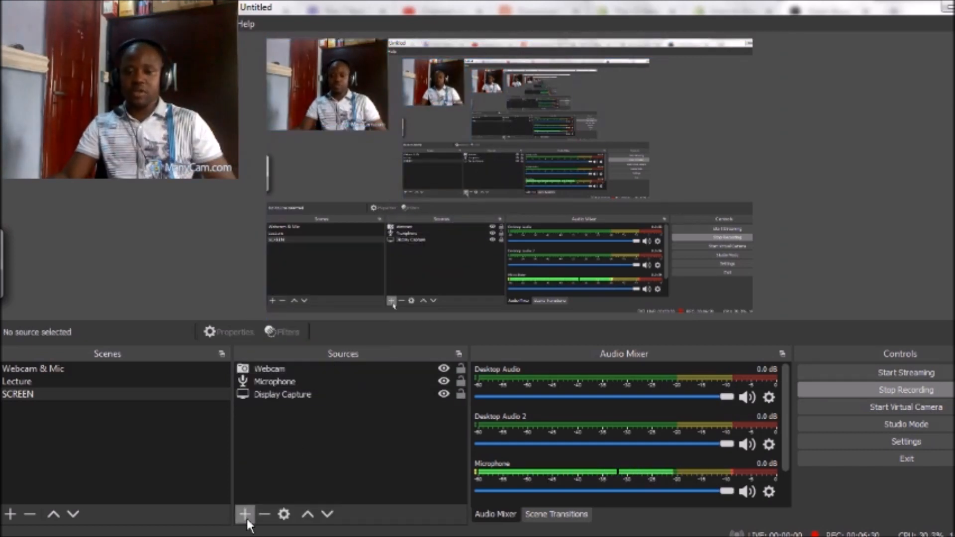
pyautogui.click(247, 518)
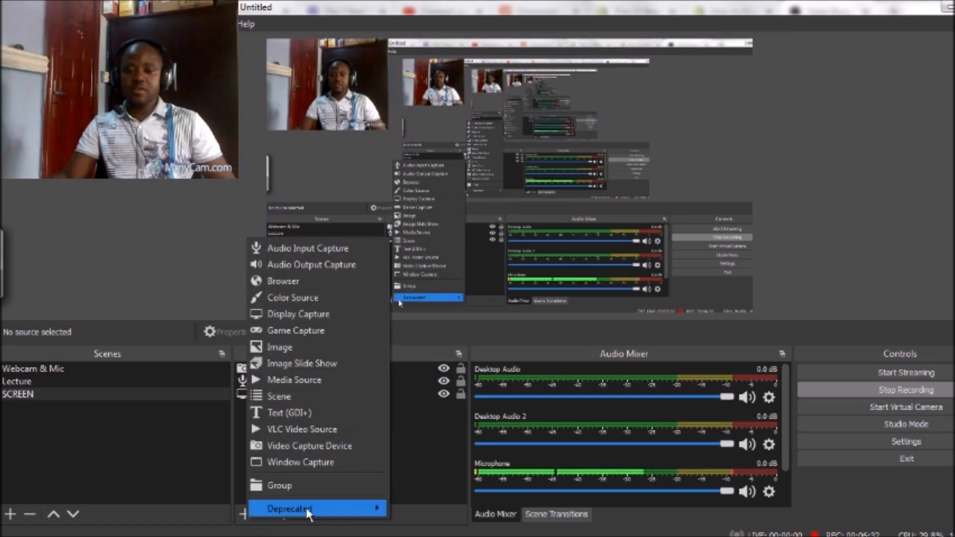
pyautogui.click(429, 475)
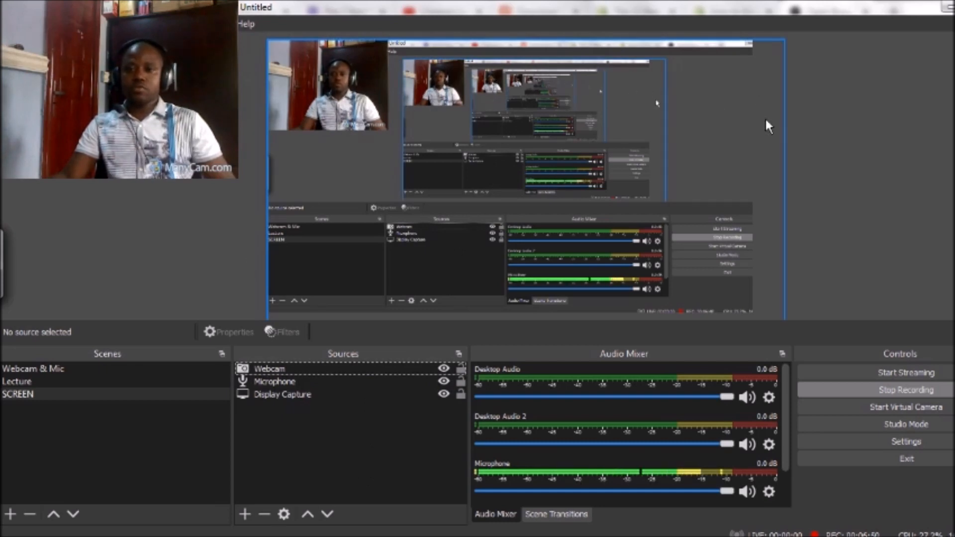
# Step: Enlarge the Webcam source in the preview until it covers about three quarters of the screen capture's width
pyautogui.click(778, 135)
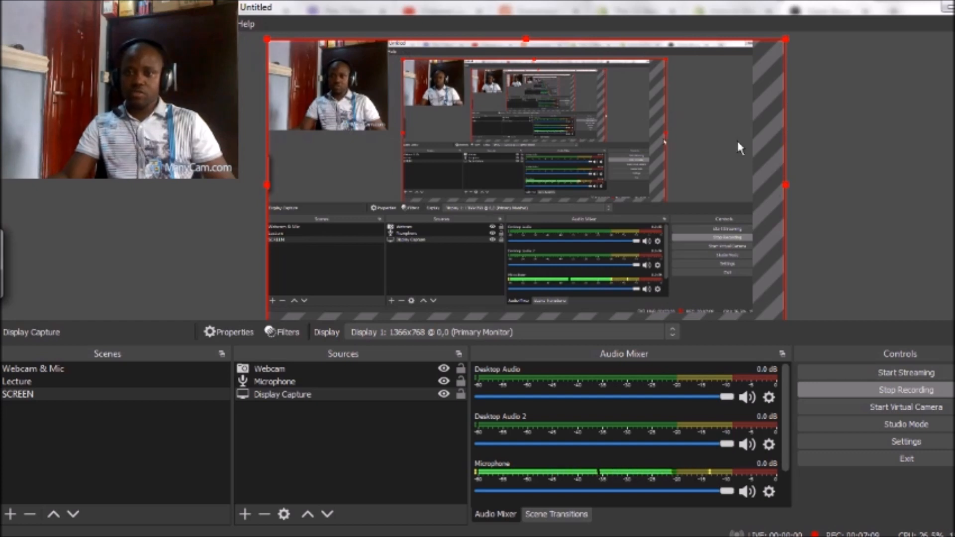
pyautogui.click(369, 111)
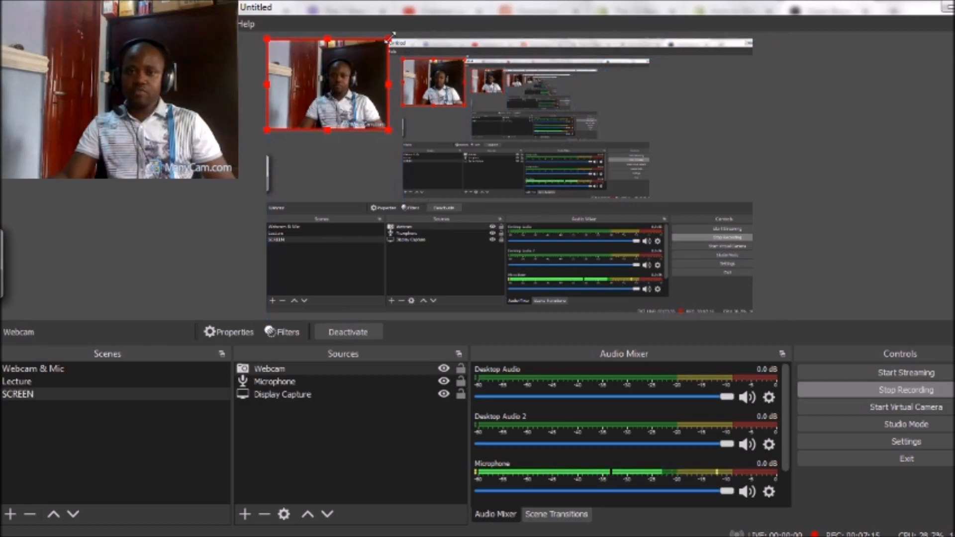
pyautogui.moveTo(389, 39)
pyautogui.mouseDown()
pyautogui.moveTo(371, 50)
pyautogui.moveTo(388, 39)
pyautogui.mouseUp()
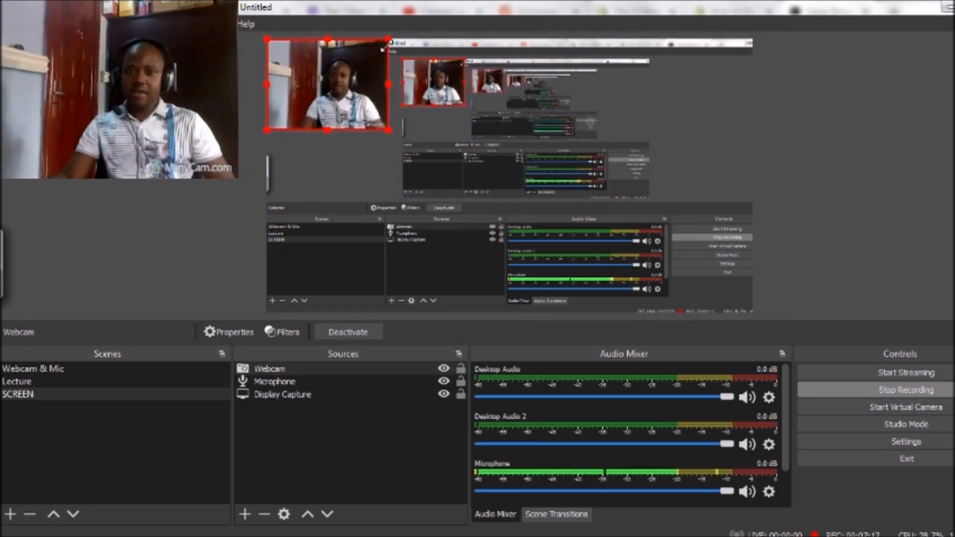
pyautogui.moveTo(395, 130); pyautogui.dragTo(588, 194)
pyautogui.moveTo(918, 310); pyautogui.dragTo(395, 139)
pyautogui.click(368, 116)
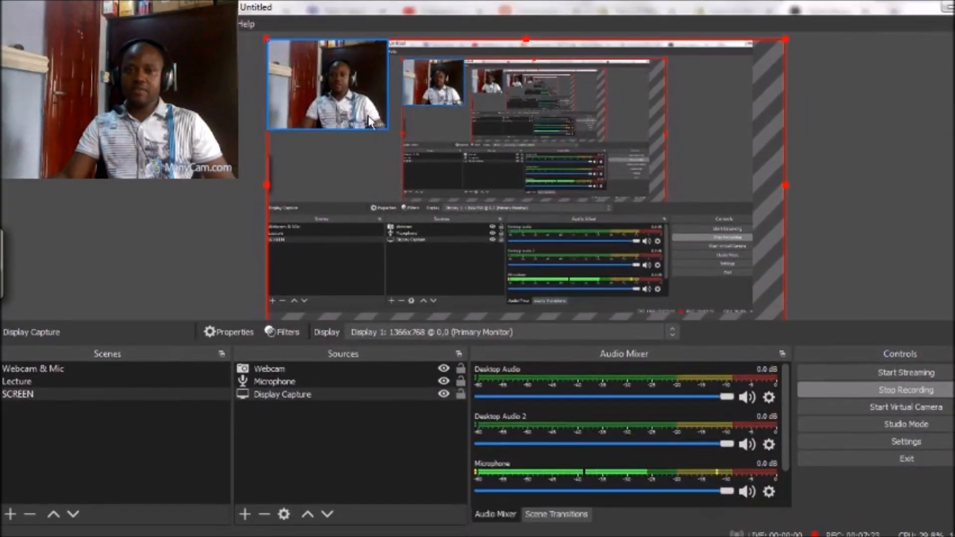
pyautogui.moveTo(384, 130); pyautogui.dragTo(774, 418)
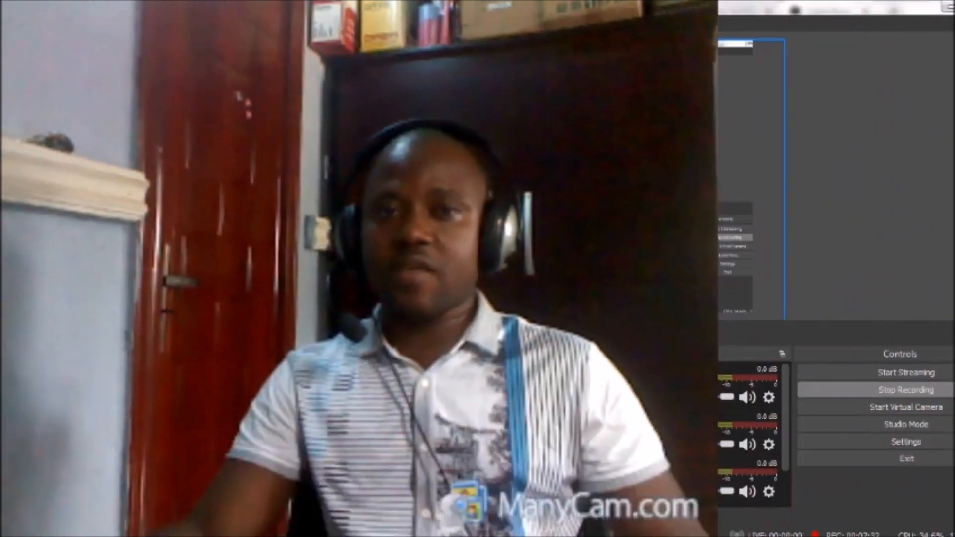
# Step: Shrink the Webcam source to a small picture in the upper-left corner of the canvas
pyautogui.moveTo(657, 331); pyautogui.dragTo(408, 132)
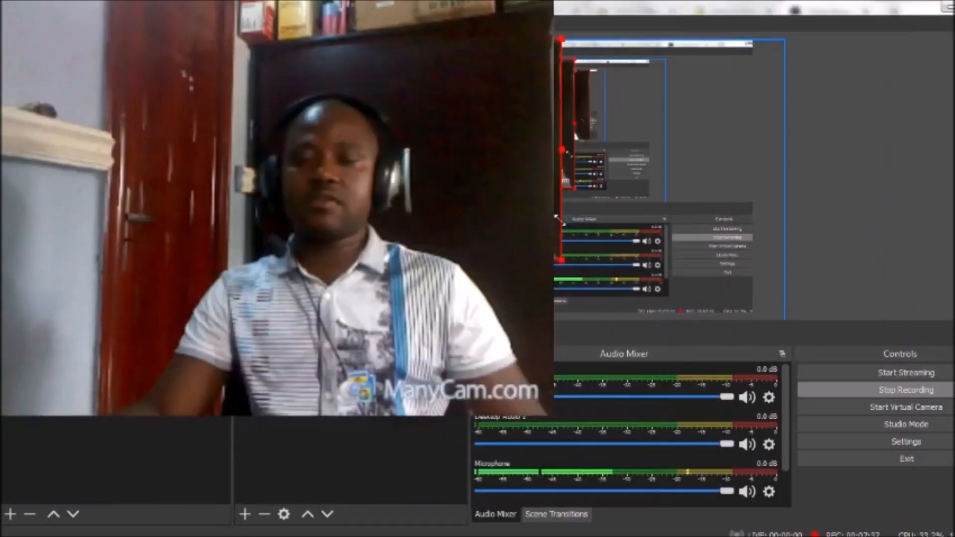
pyautogui.moveTo(550, 416); pyautogui.dragTo(367, 276)
pyautogui.moveTo(427, 185); pyautogui.dragTo(302, 121)
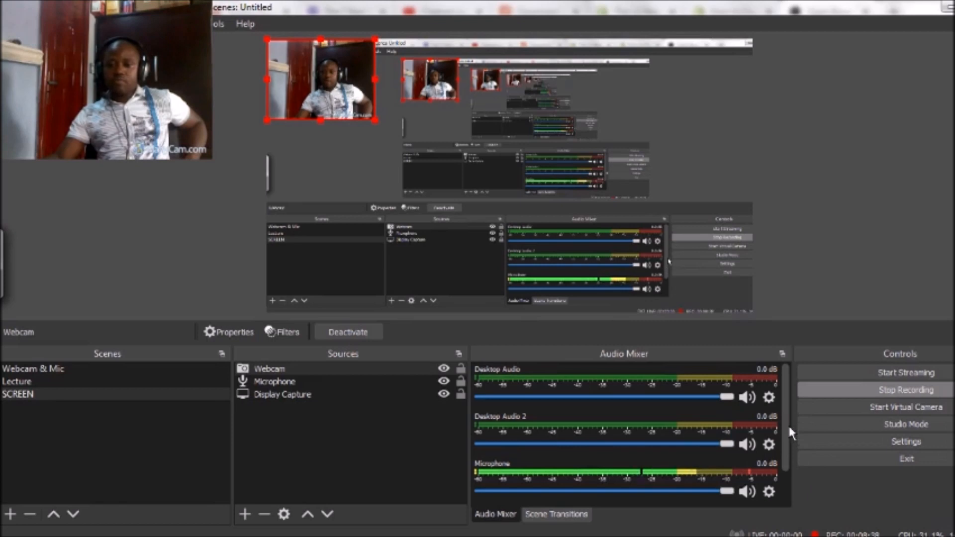
# Step: Examine the options available for Desktop Audio in the audio mixer and dismiss them
pyautogui.click(766, 398)
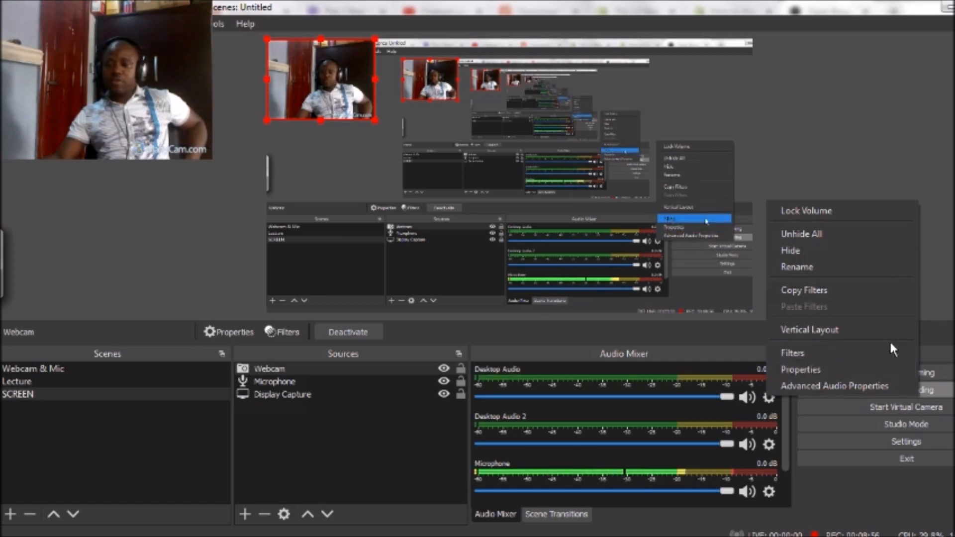
pyautogui.click(812, 492)
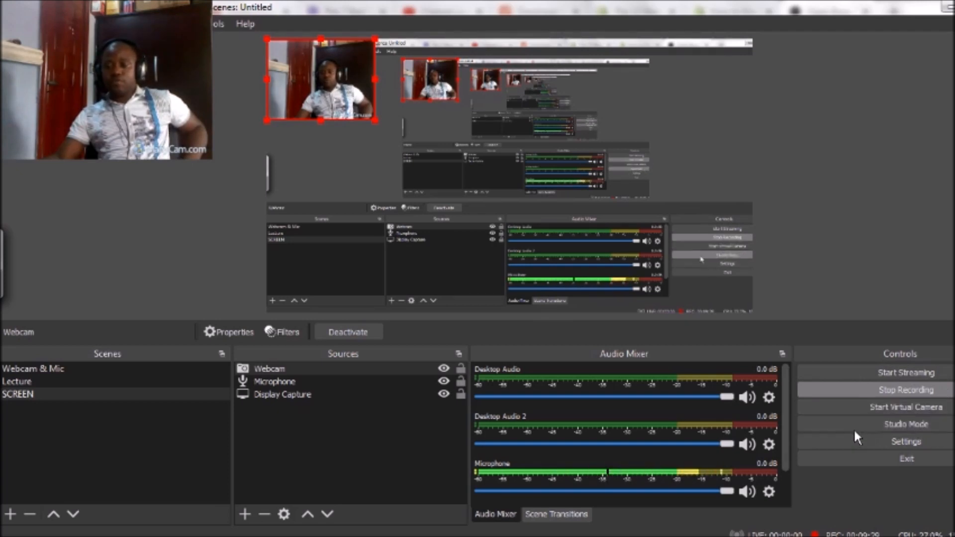
# Step: Open the program settings and review the General, Stream and Output options
pyautogui.click(915, 438)
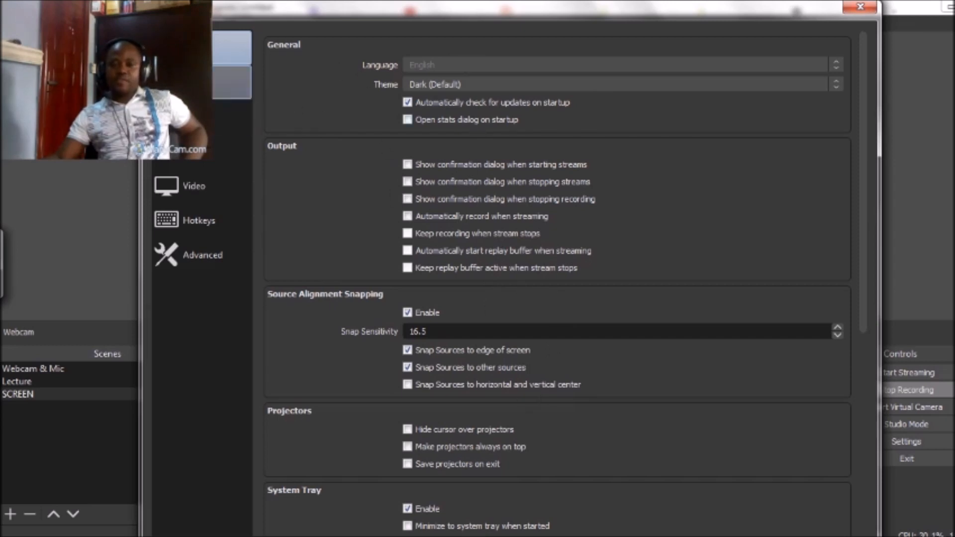
pyautogui.click(232, 82)
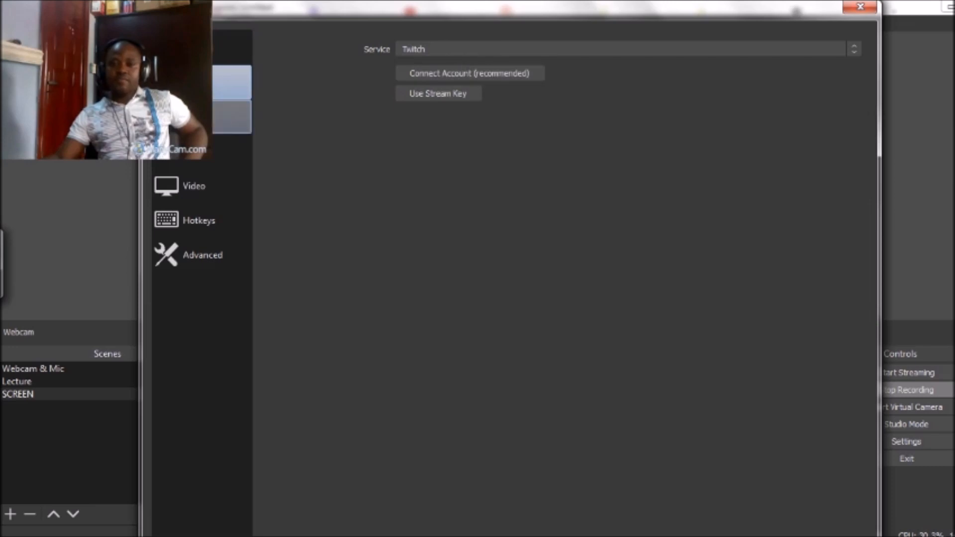
pyautogui.click(232, 117)
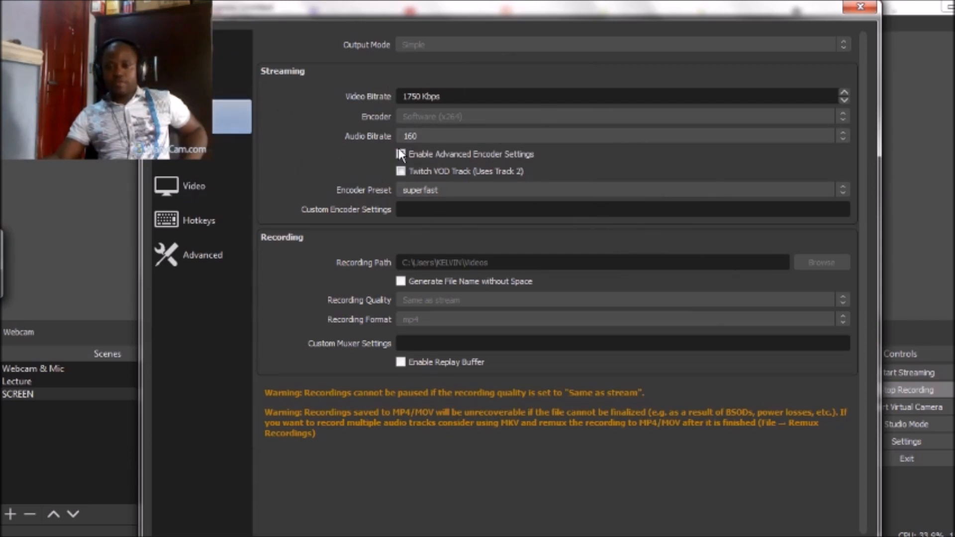
# Step: Review the Audio and Video settings and the hotkeys for recording and scene switching, and close the settings with OK
pyautogui.click(183, 160)
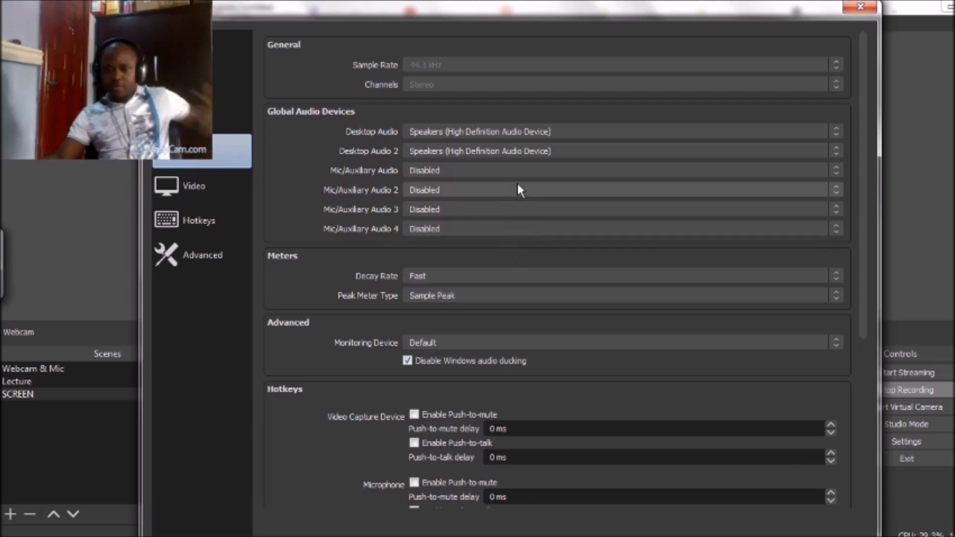
pyautogui.click(195, 190)
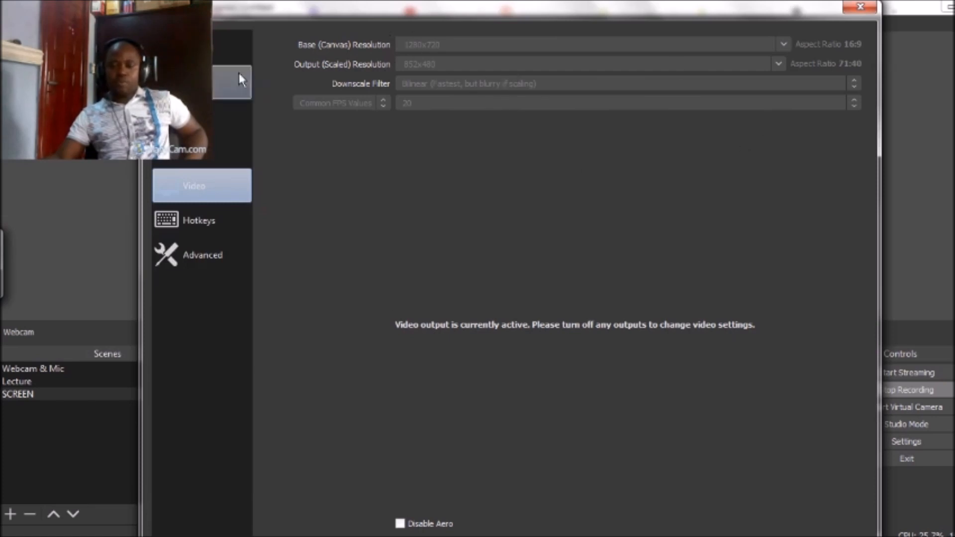
pyautogui.click(218, 228)
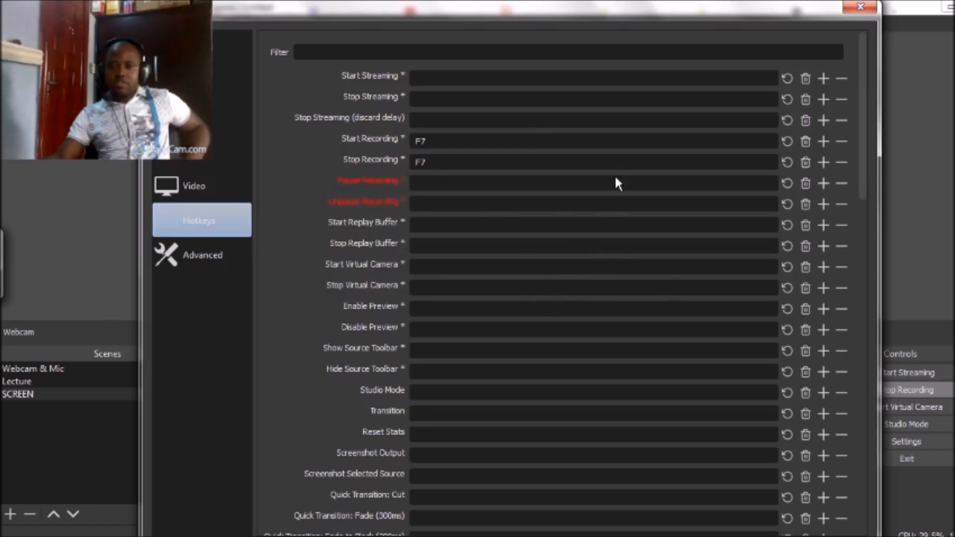
pyautogui.moveTo(392, 143)
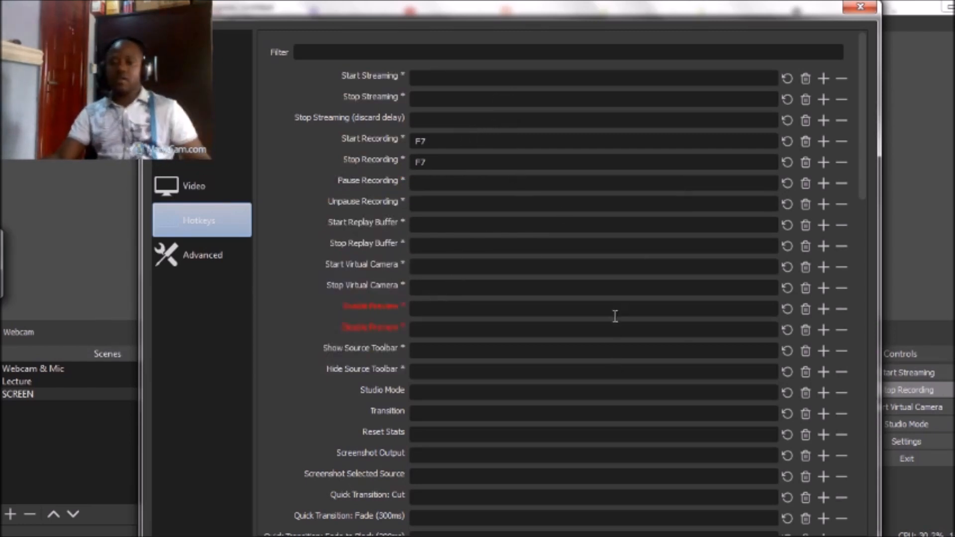
pyautogui.scroll(-3, 613, 315)
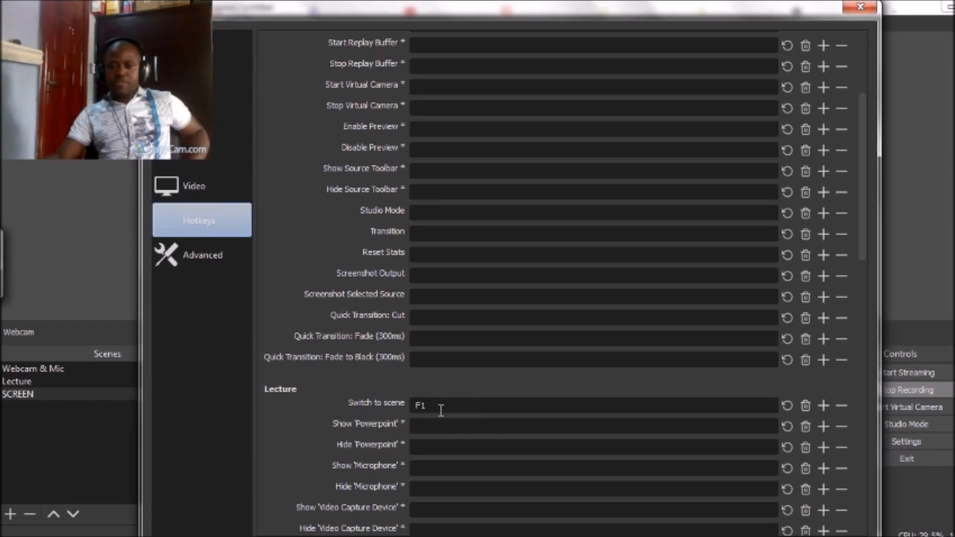
pyautogui.press('F1')
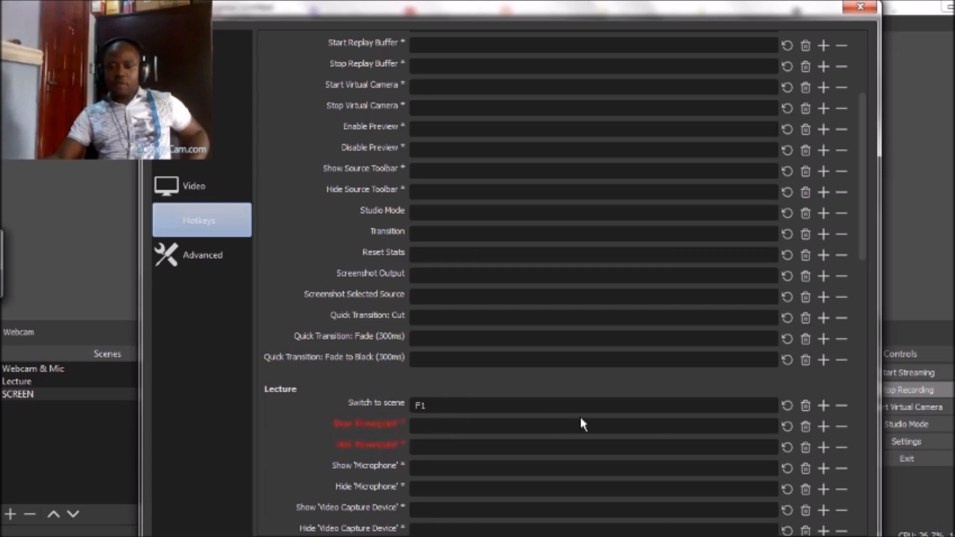
pyautogui.moveTo(858, 169); pyautogui.dragTo(860, 302)
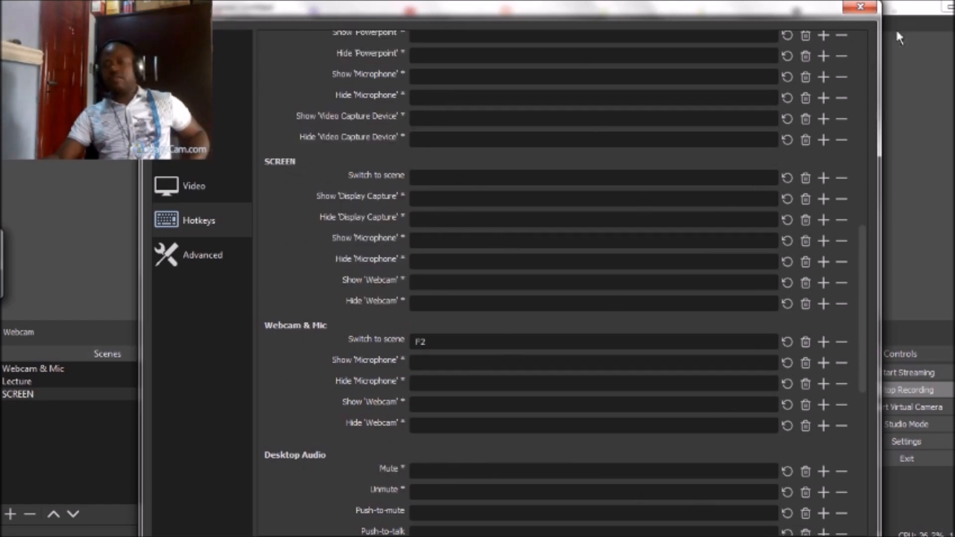
pyautogui.moveTo(730, 2); pyautogui.dragTo(751, 46)
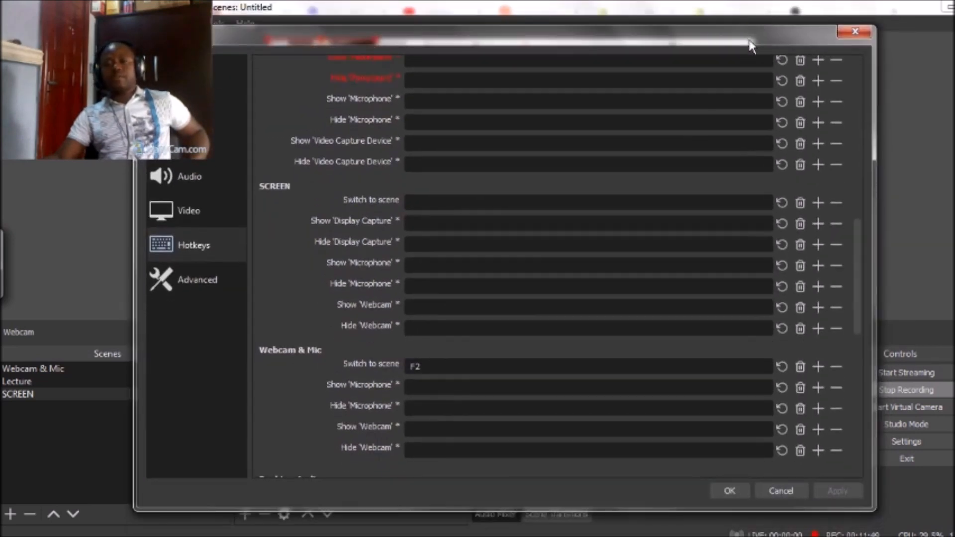
pyautogui.click(729, 491)
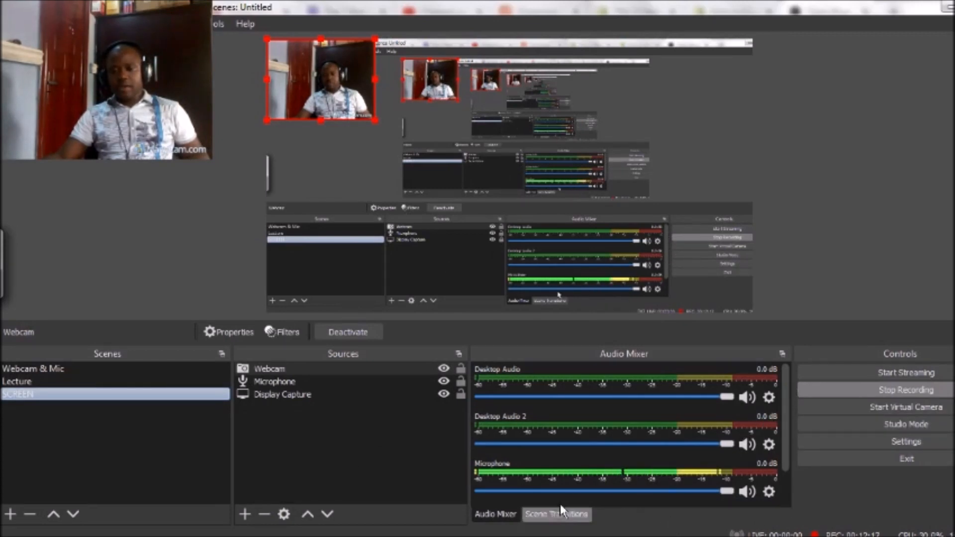
# Step: Reopen the program settings, review the Audio and Advanced options, and close them
pyautogui.click(892, 437)
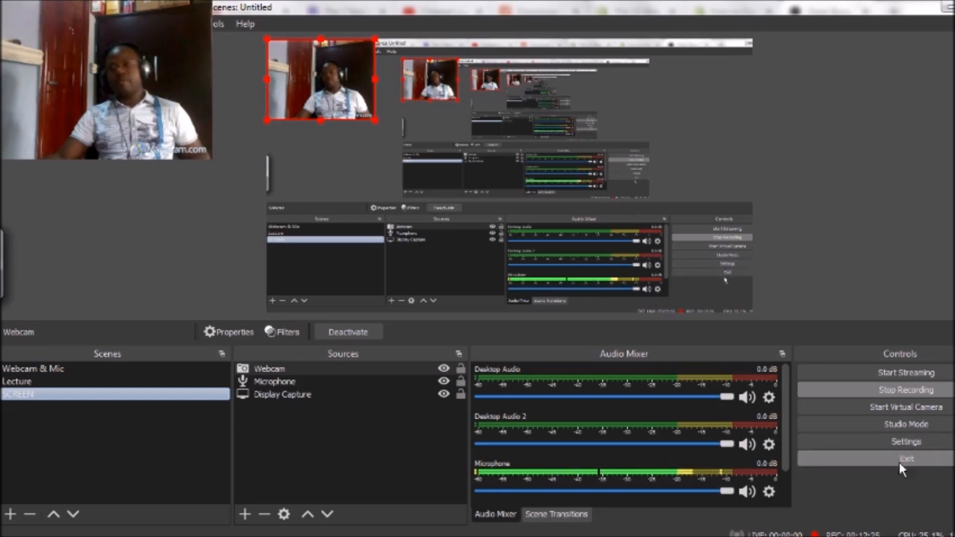
pyautogui.click(922, 438)
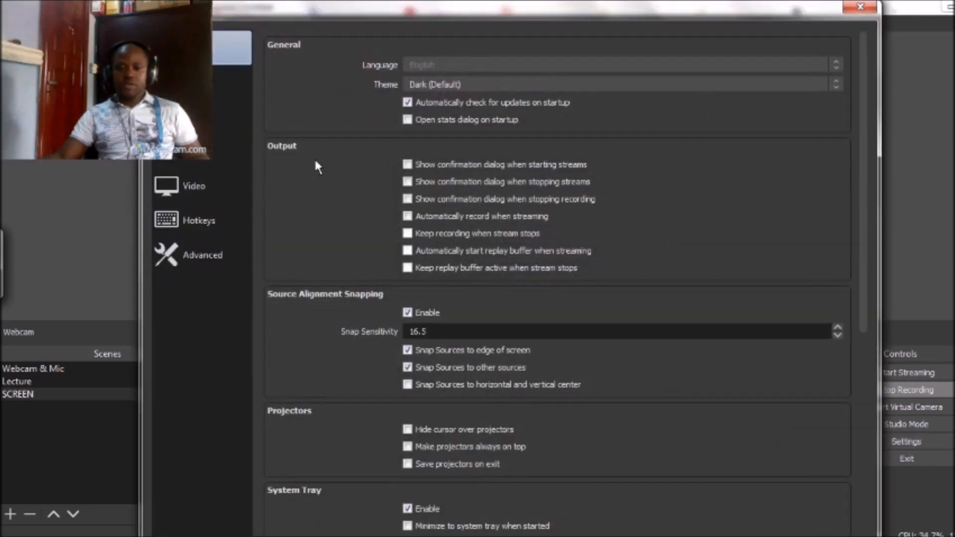
pyautogui.click(211, 159)
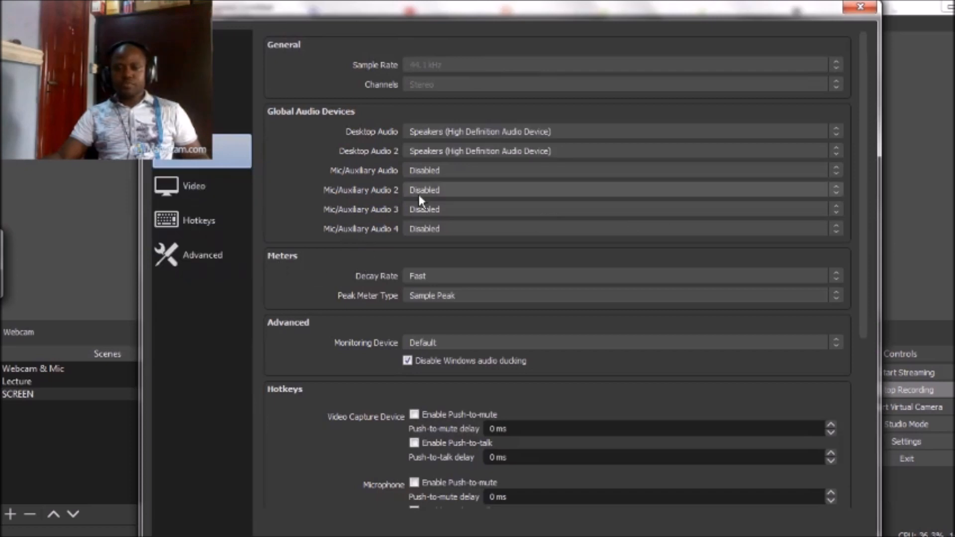
pyautogui.click(219, 264)
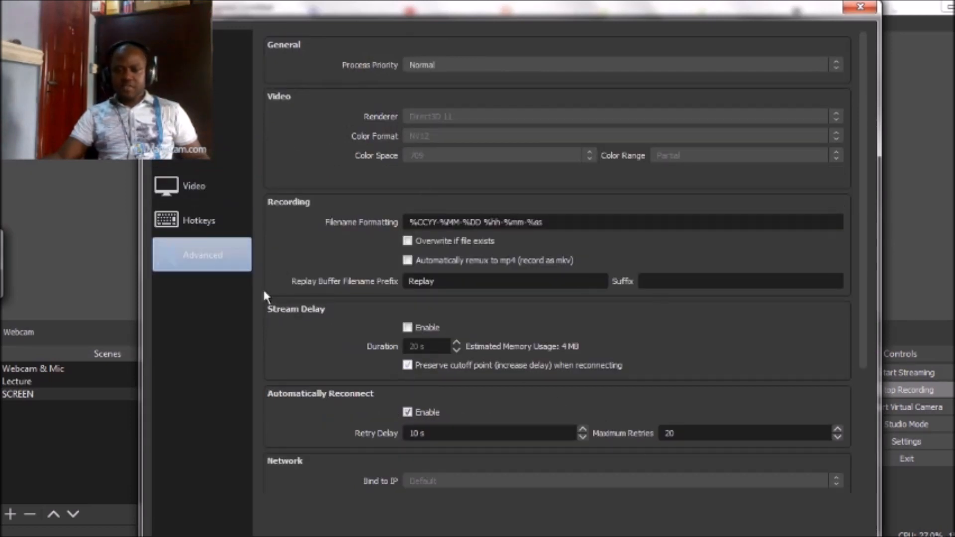
pyautogui.click(193, 159)
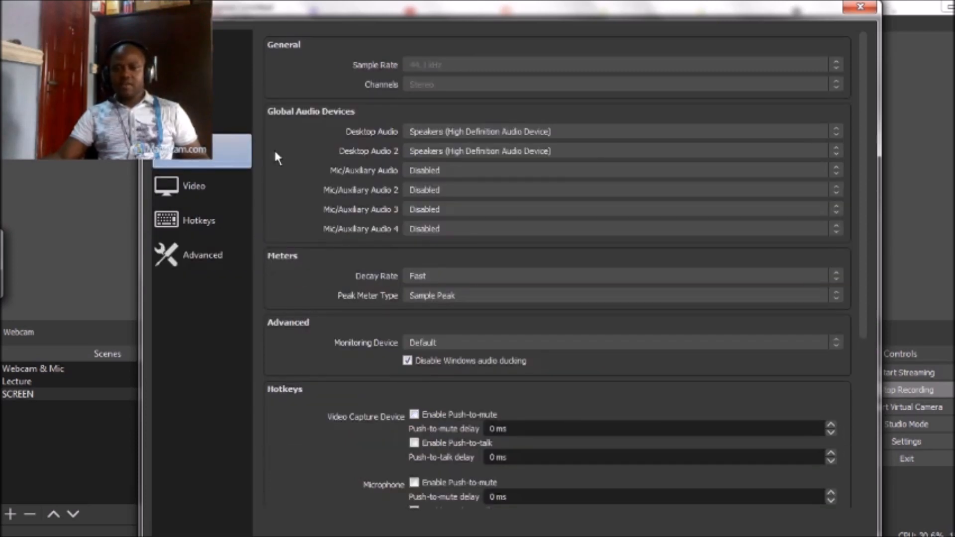
pyautogui.click(853, 7)
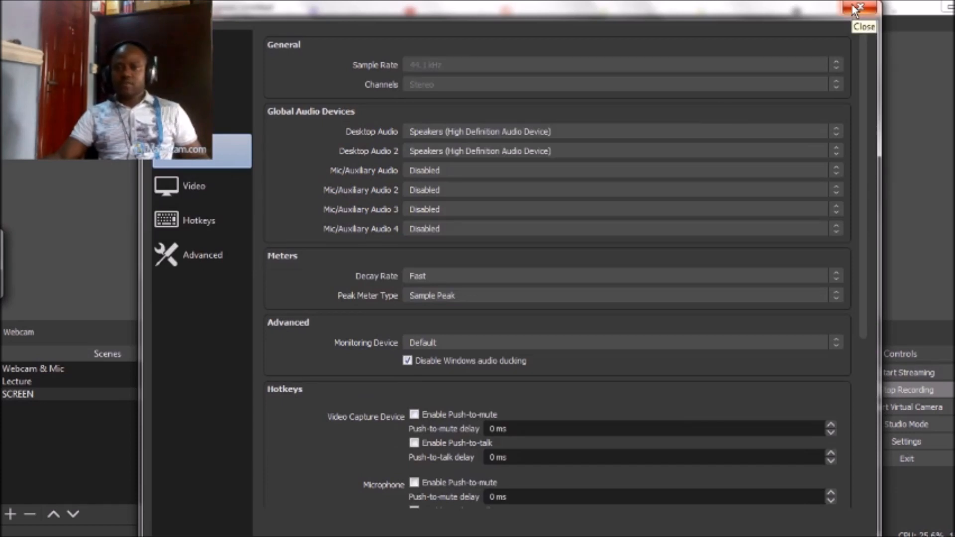
pyautogui.click(857, 8)
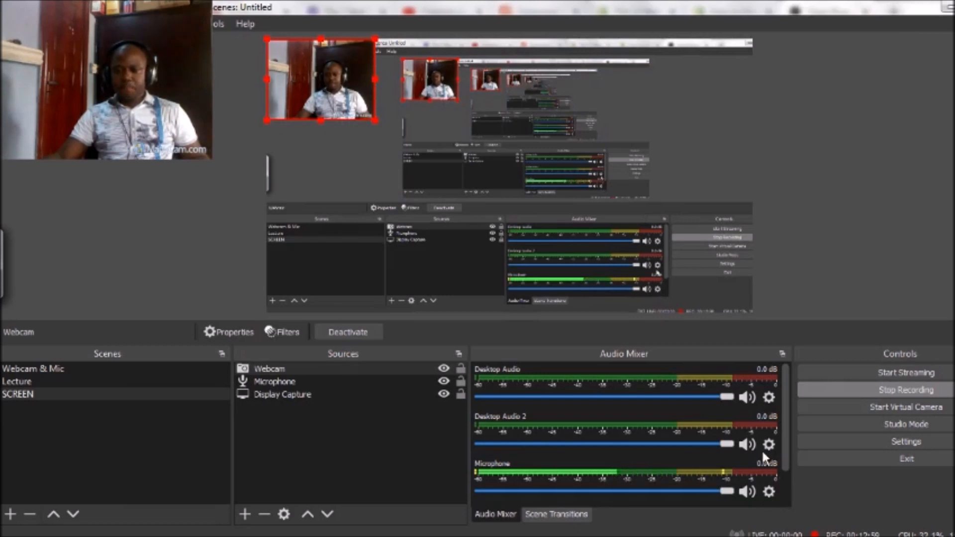
# Step: Try Monitor and Output as the Microphone's audio monitoring in the Advanced Audio Properties and return it to Monitor Off
pyautogui.click(768, 492)
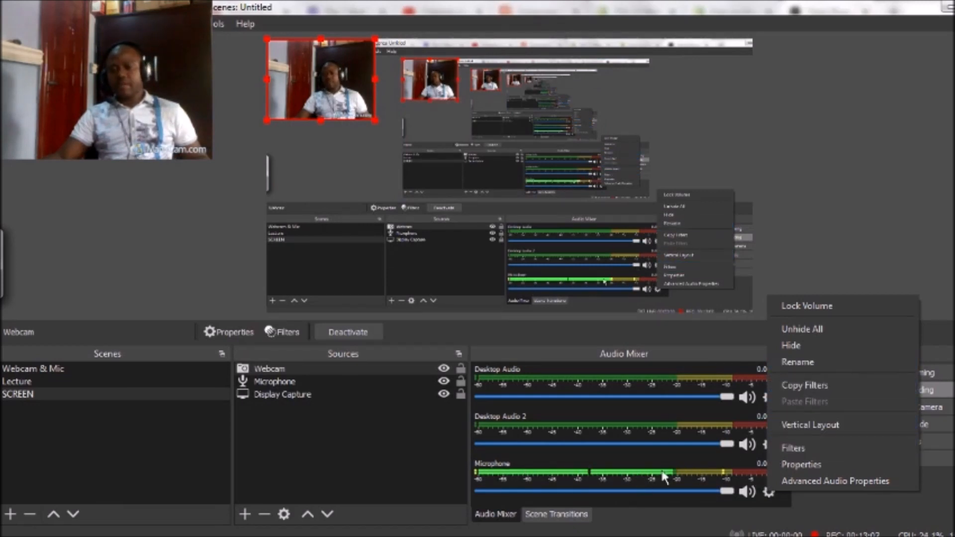
pyautogui.click(825, 477)
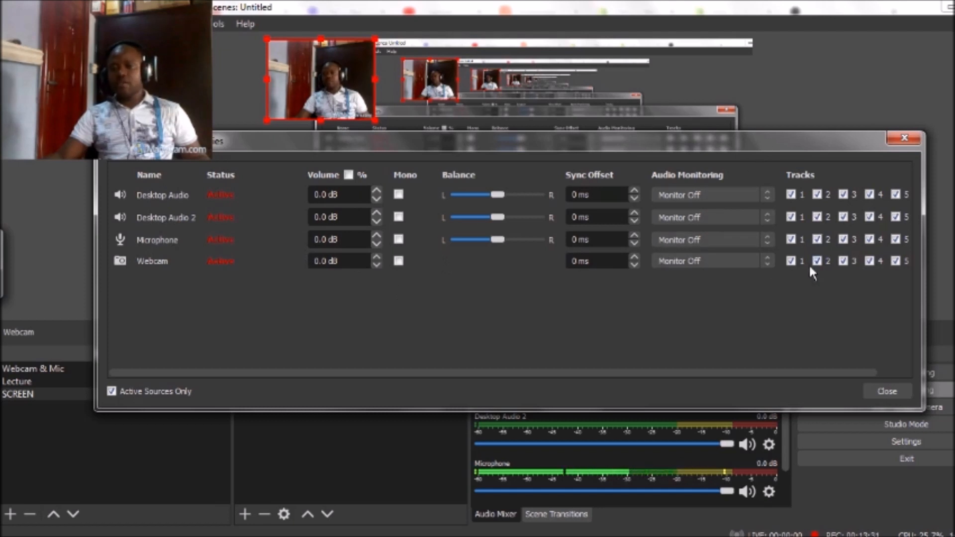
pyautogui.click(768, 237)
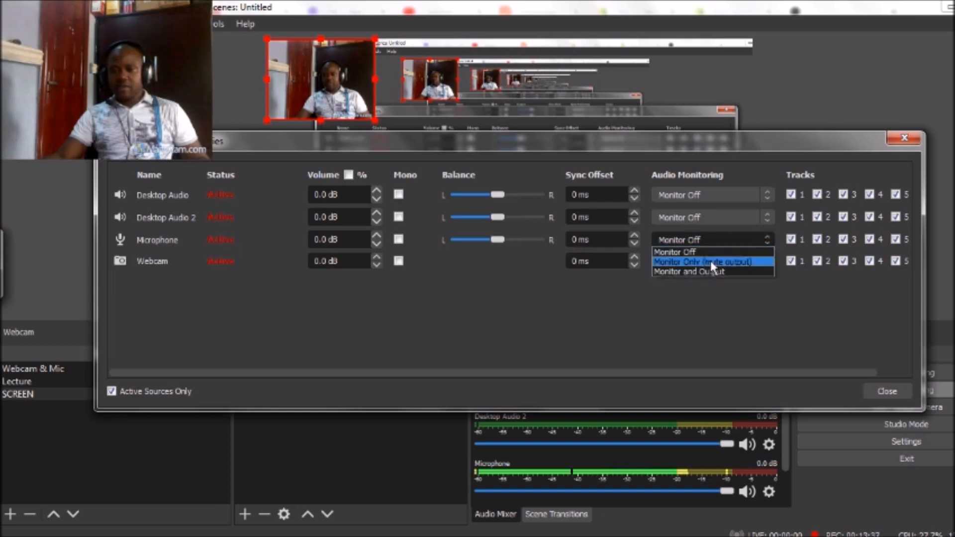
pyautogui.click(700, 271)
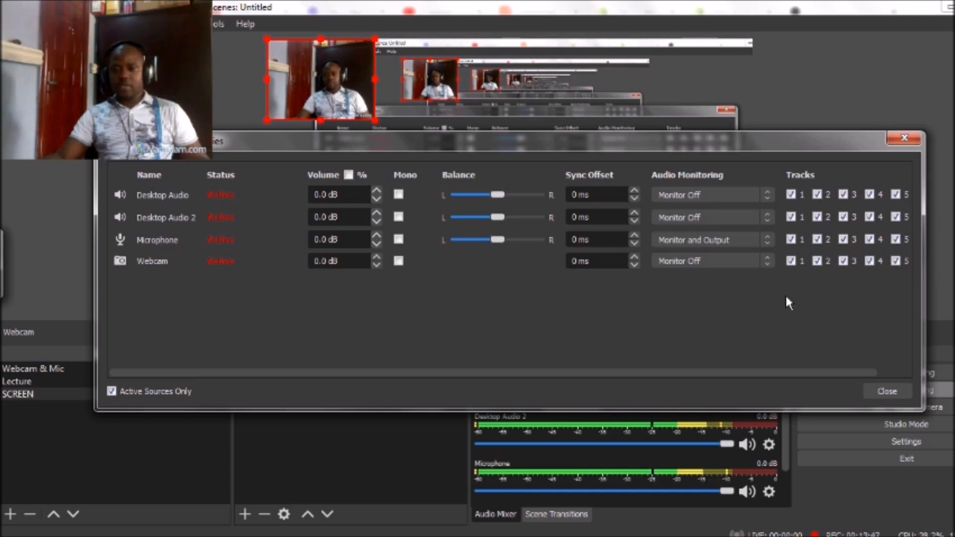
pyautogui.click(767, 240)
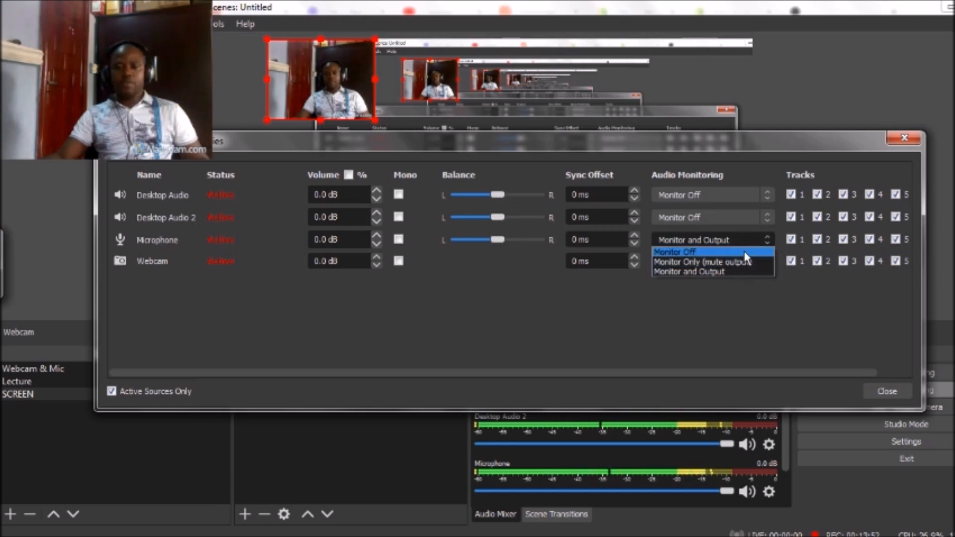
pyautogui.click(745, 254)
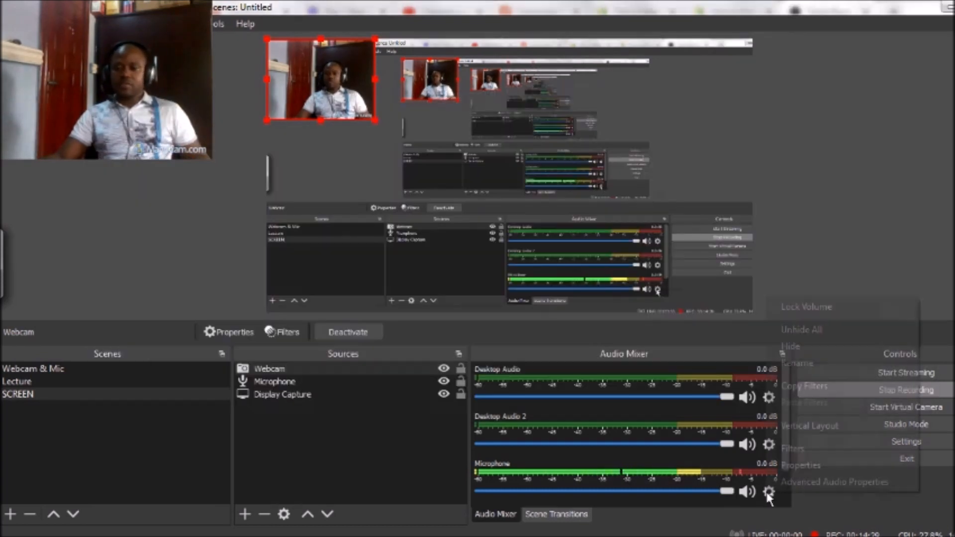
# Step: Open the Microphone's filters and examine the methods offered for Noise Suppression, keeping Speex (lower CPU usage)
pyautogui.click(768, 492)
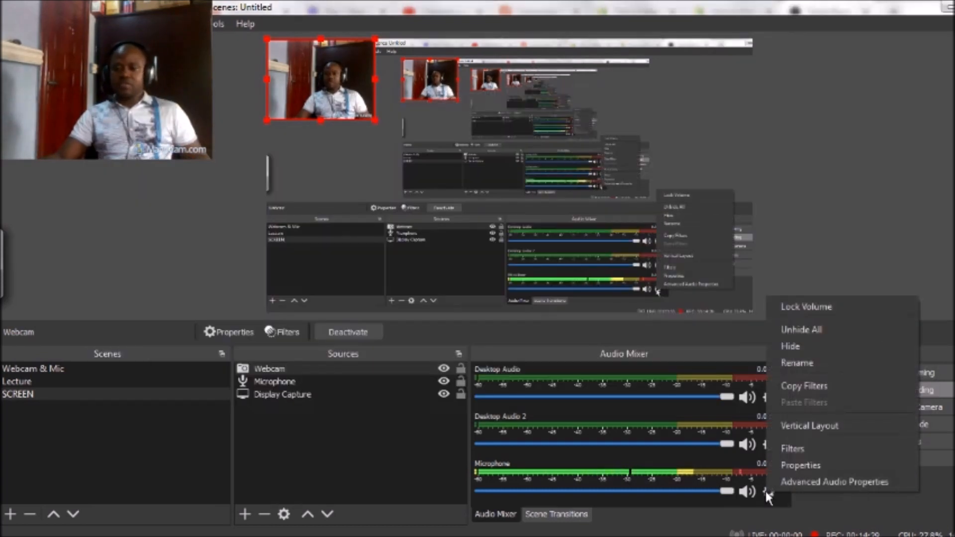
pyautogui.click(806, 449)
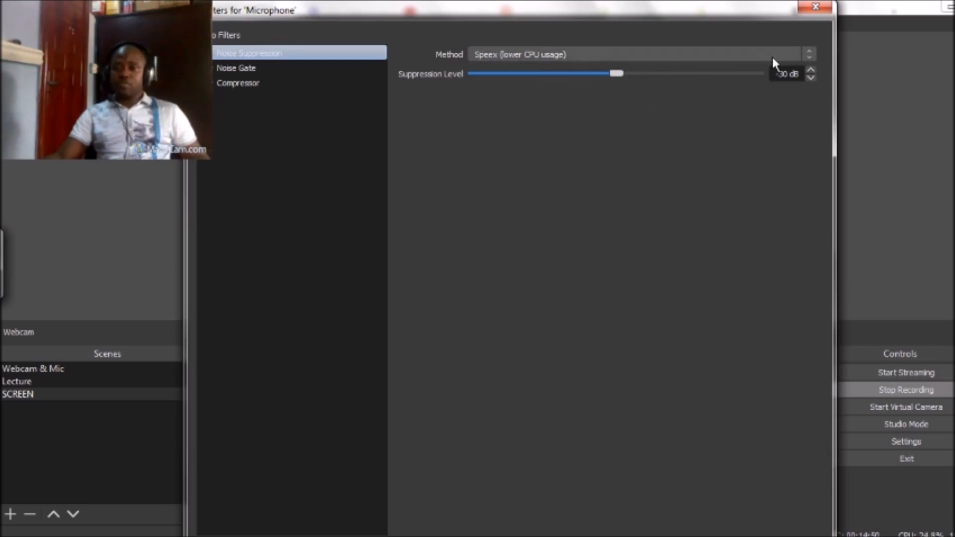
pyautogui.click(804, 62)
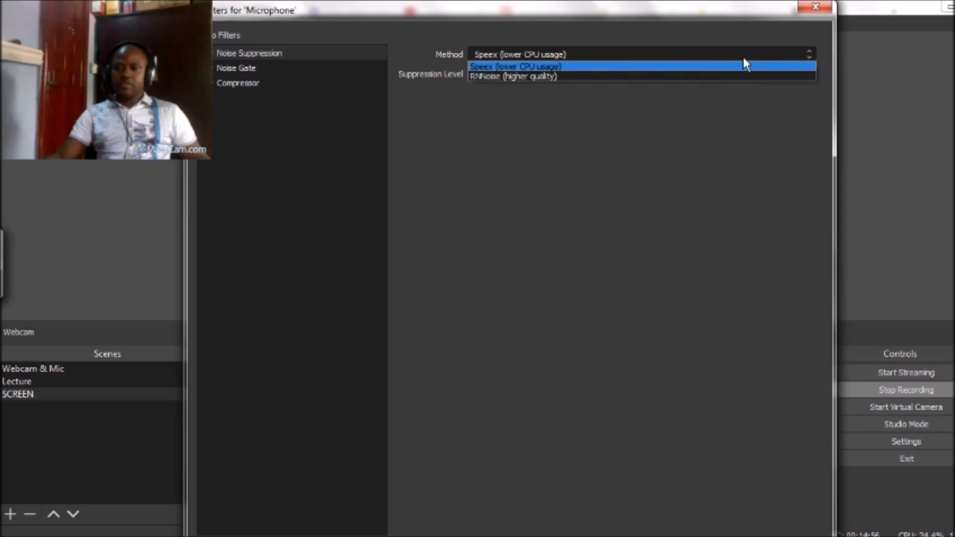
pyautogui.click(816, 48)
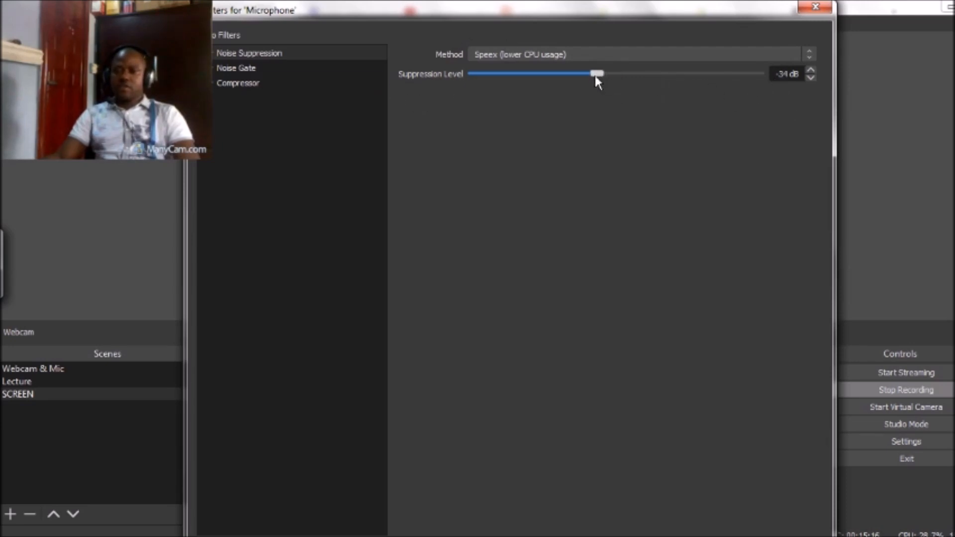
# Step: Try lower and higher suppression levels for the Microphone's noise suppression and return the level to -30 dB
pyautogui.moveTo(549, 77); pyautogui.dragTo(654, 77)
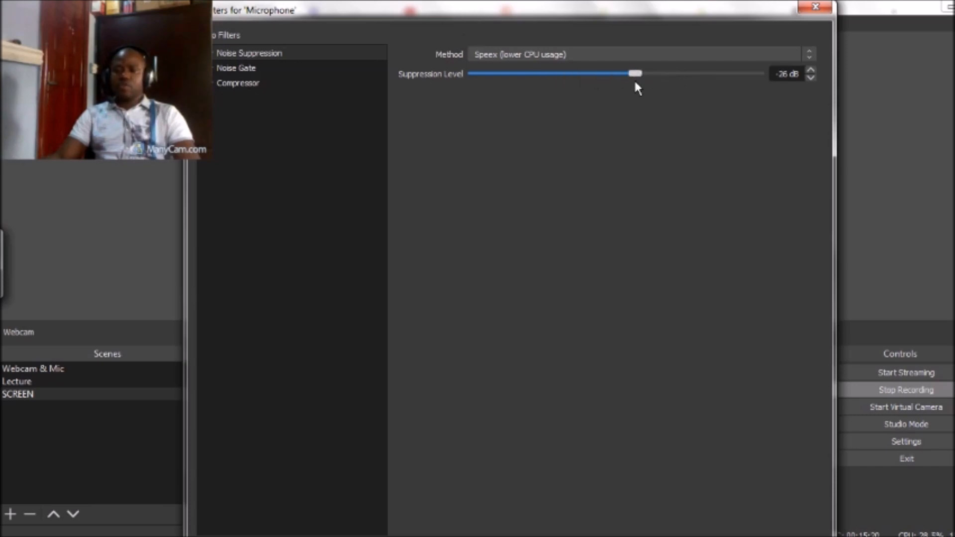
pyautogui.moveTo(562, 92); pyautogui.dragTo(515, 89)
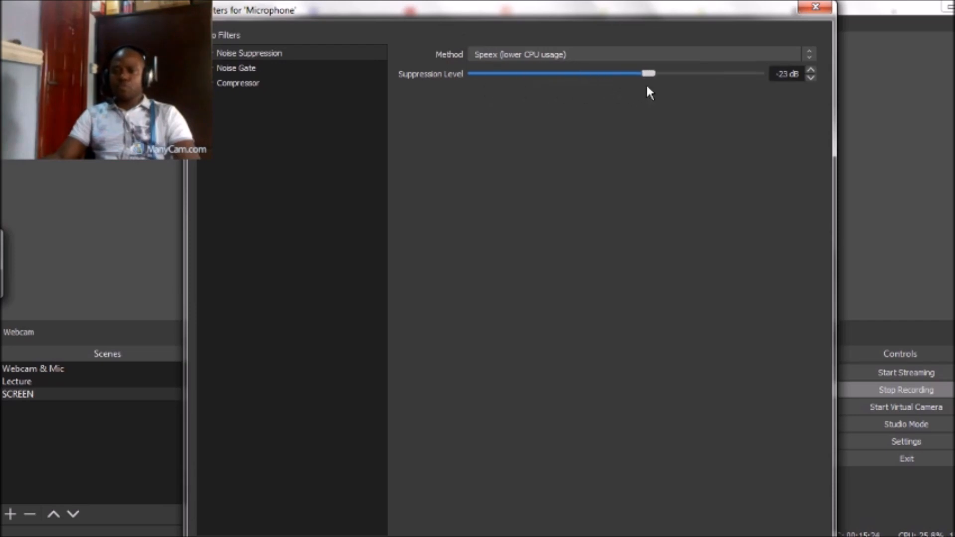
pyautogui.moveTo(707, 81); pyautogui.dragTo(583, 85)
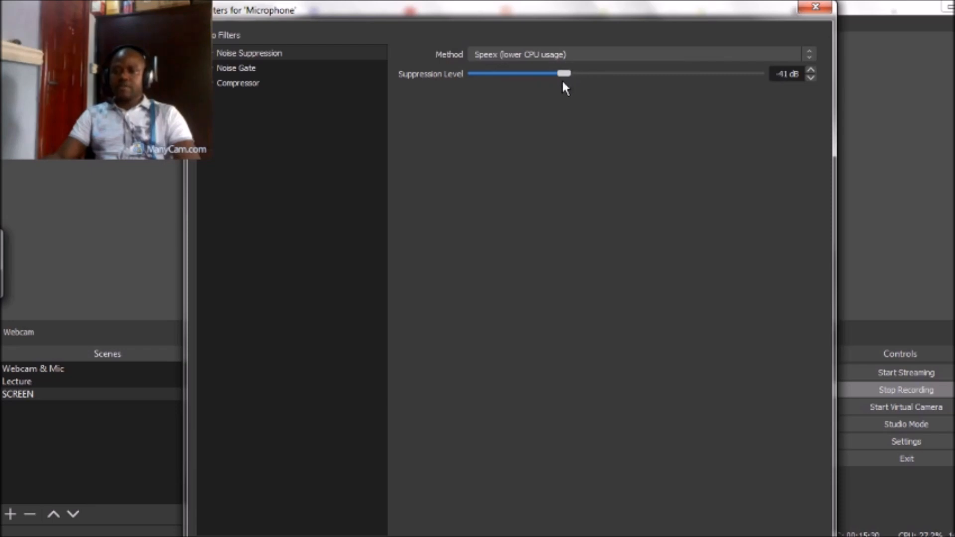
pyautogui.moveTo(554, 80); pyautogui.dragTo(542, 82)
pyautogui.moveTo(523, 79); pyautogui.dragTo(617, 59)
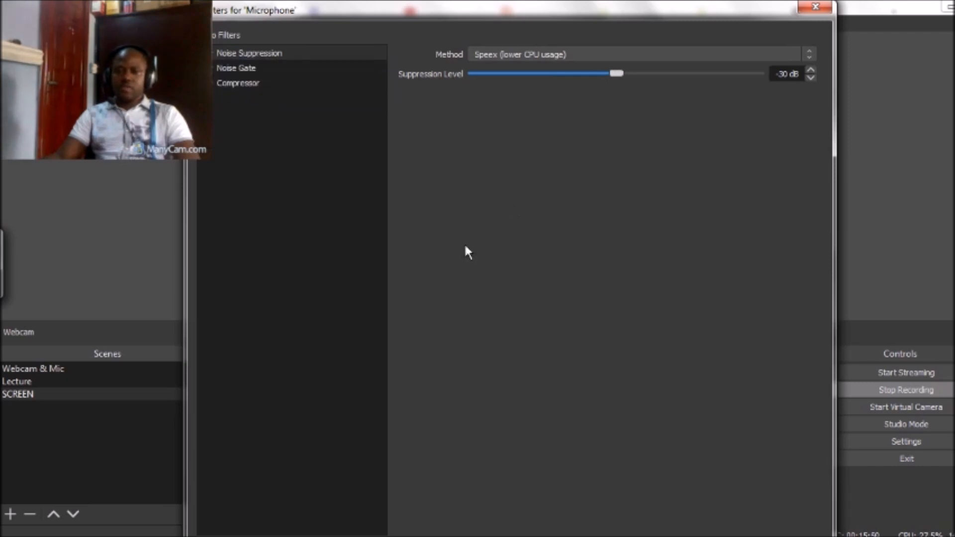
# Step: Review the Microphone's Noise Gate and Compressor filter settings and close the filters window
pyautogui.click(251, 68)
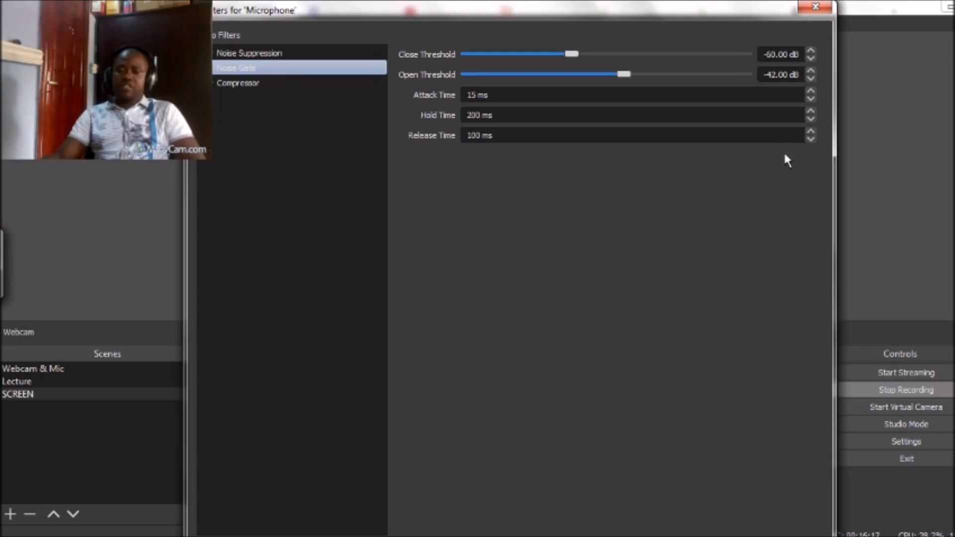
pyautogui.click(248, 85)
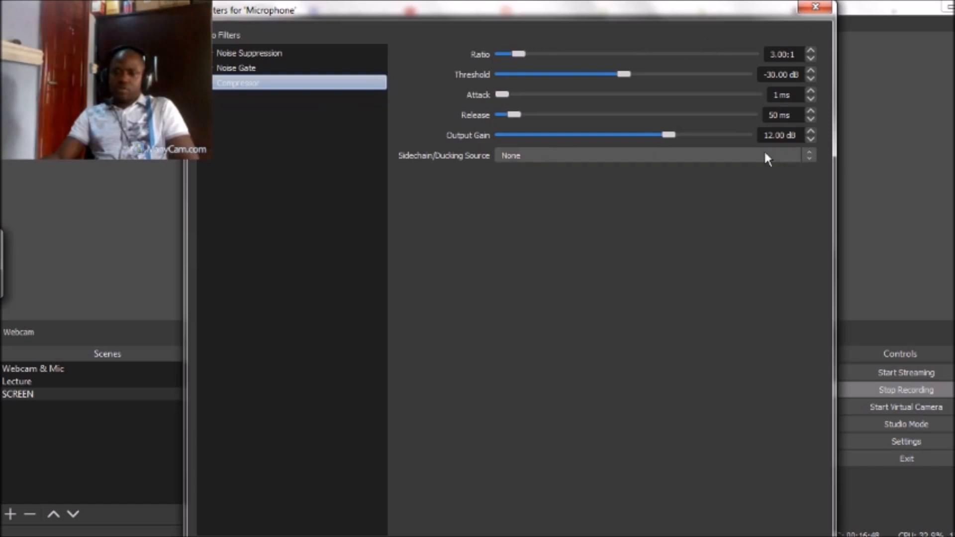
pyautogui.click(806, 9)
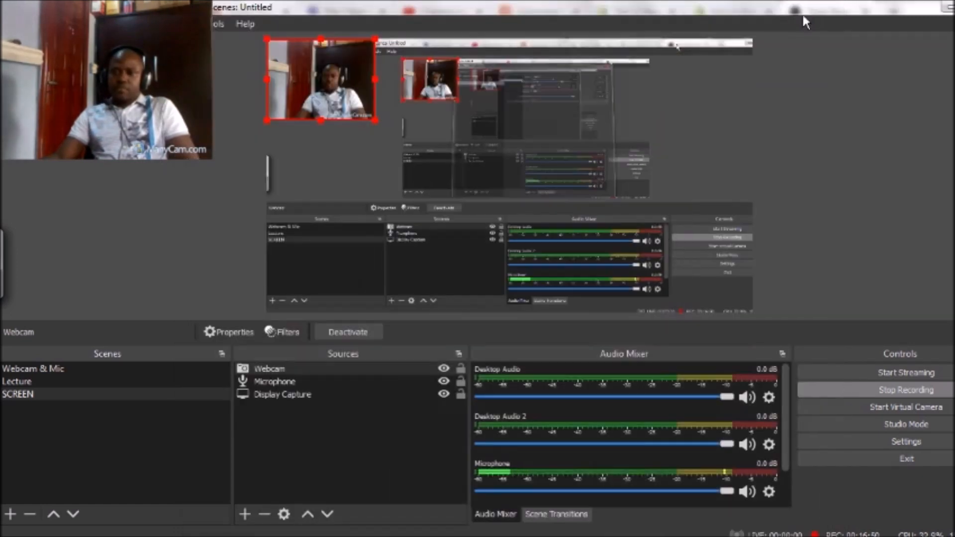